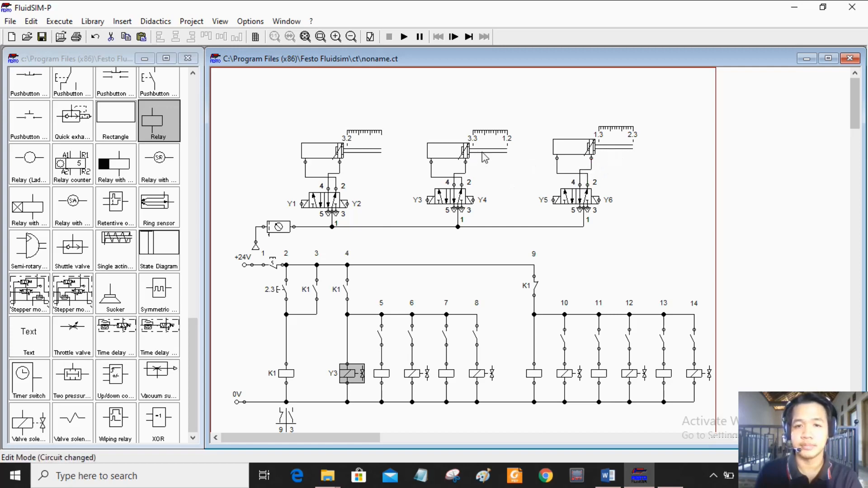
Set the make switch in current path 5 to be triggered as a switch with roll and label it 3.3
{"action": "left_click", "coordinate": [381, 337]}
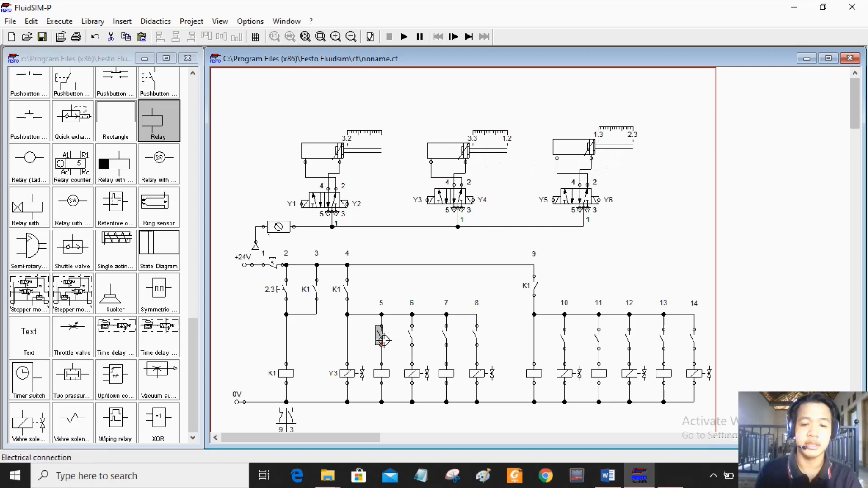
{"action": "double_click", "coordinate": [381, 339]}
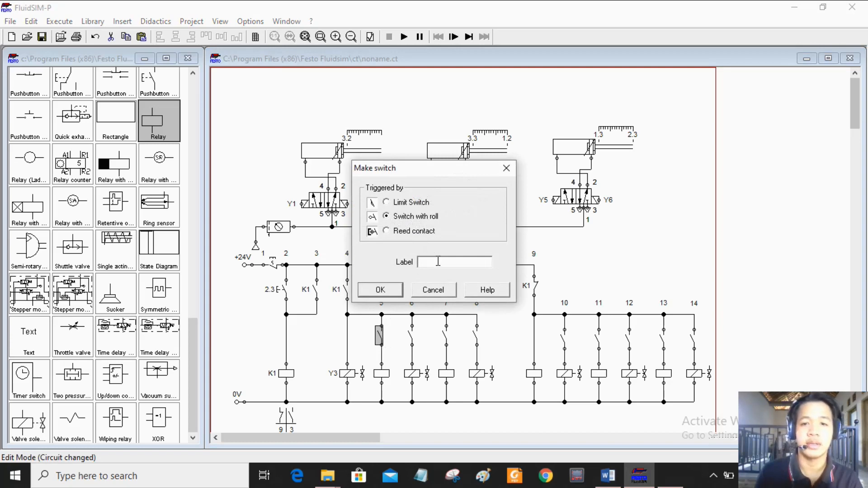
{"action": "type", "text": "3.3"}
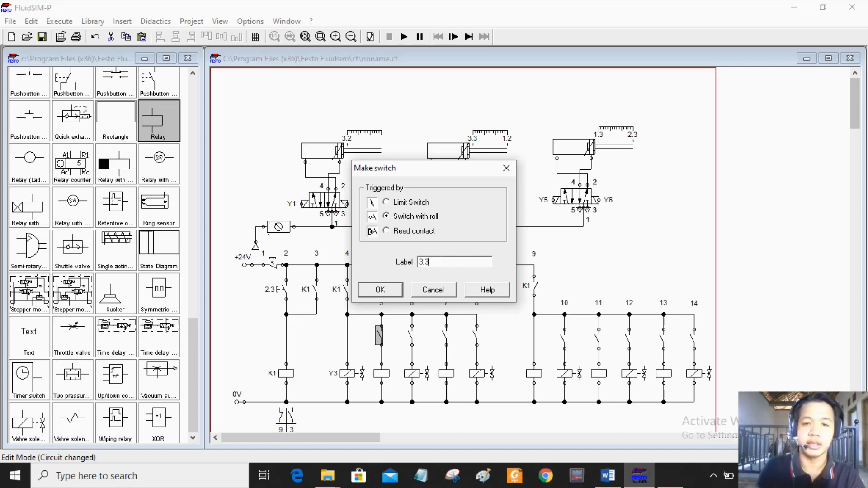
{"action": "left_click", "coordinate": [381, 290]}
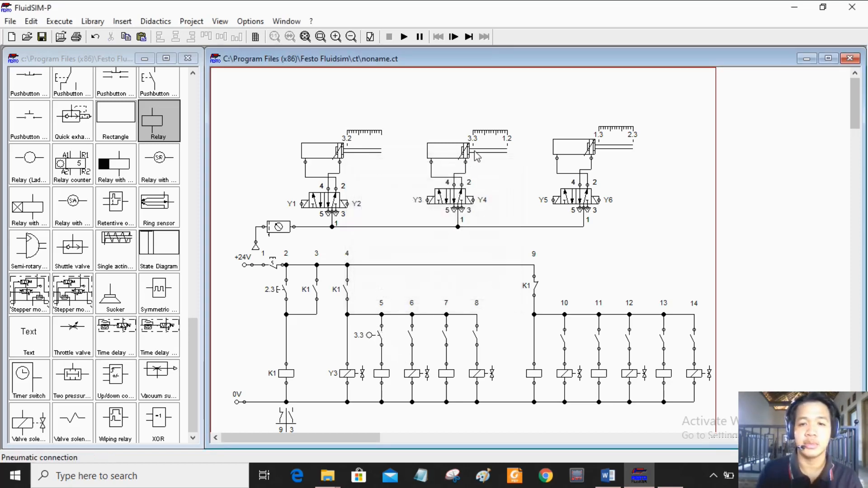
Label the relay in current path 5 and the make switch in path 6 as K2
{"action": "double_click", "coordinate": [386, 374]}
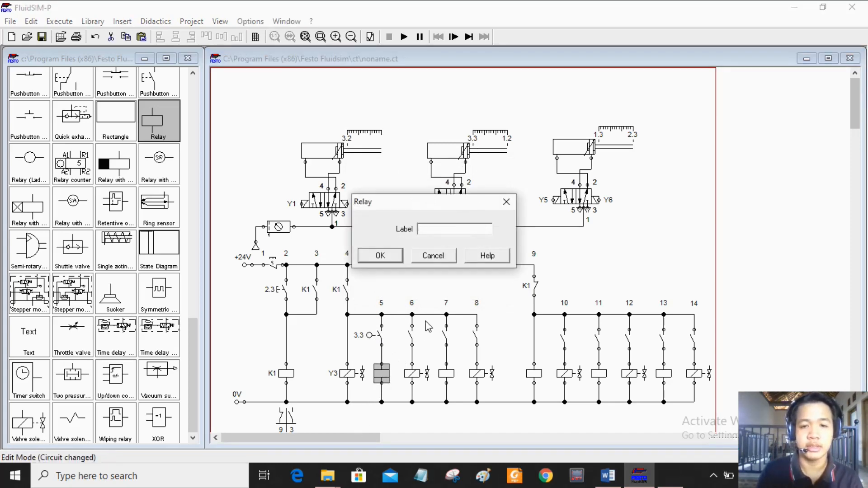
{"action": "type", "text": "K2"}
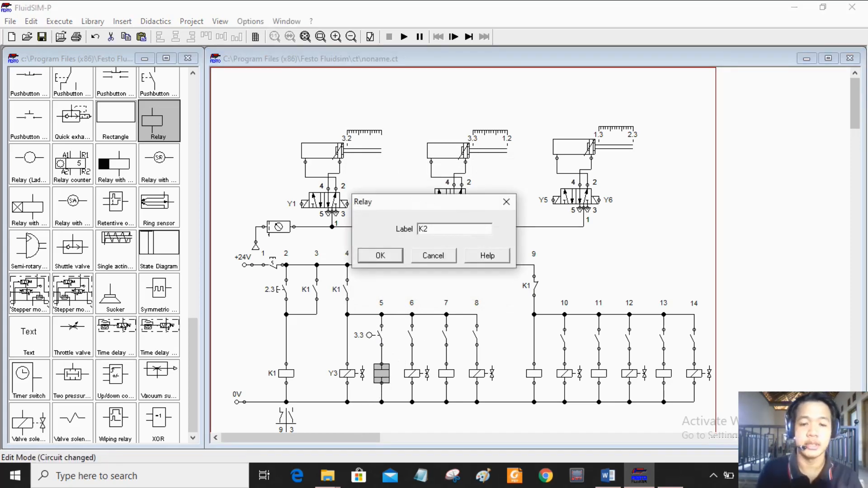
{"action": "left_click", "coordinate": [385, 257]}
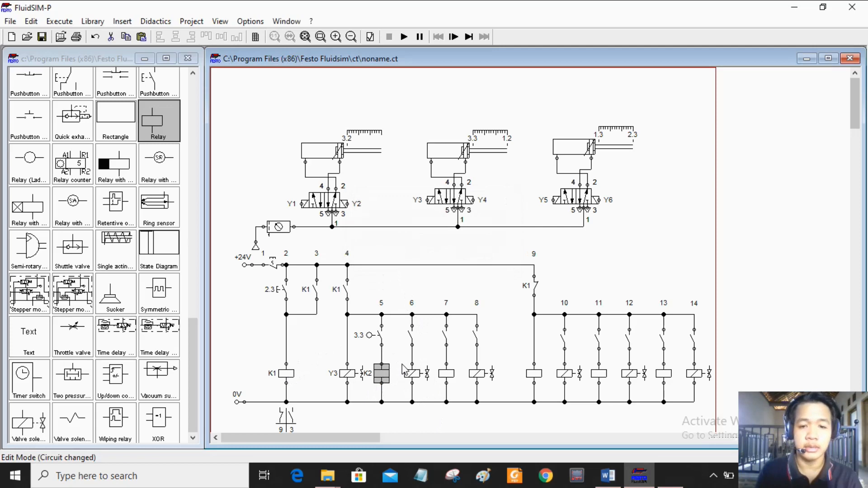
{"action": "double_click", "coordinate": [411, 338]}
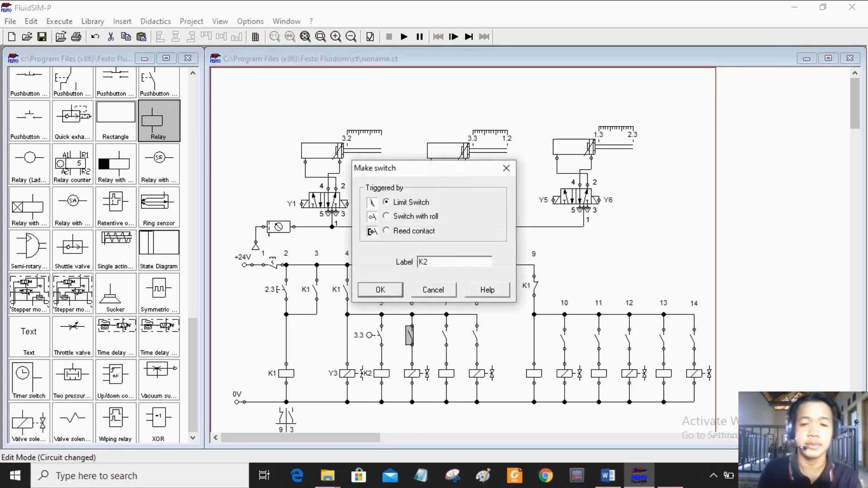
{"action": "left_click", "coordinate": [380, 290]}
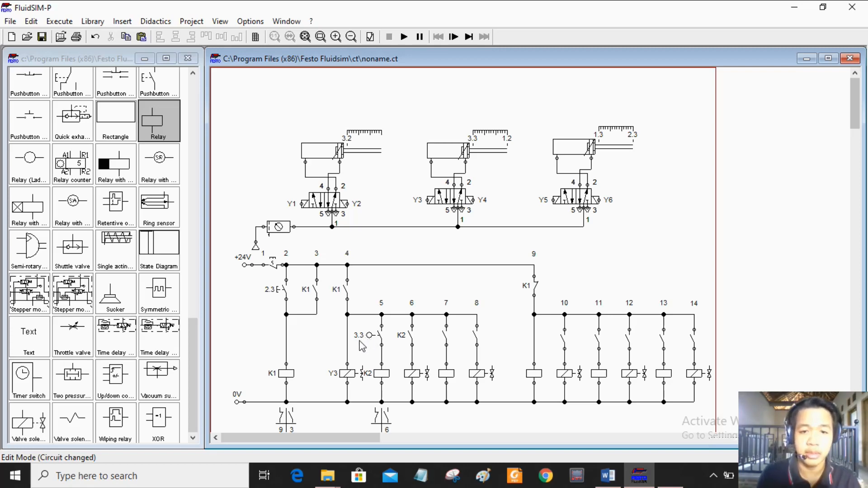
Check the step diagram in the Word document and label the valve solenoid in FluidSIM's current path 6 as Y5
{"action": "left_click", "coordinate": [608, 475]}
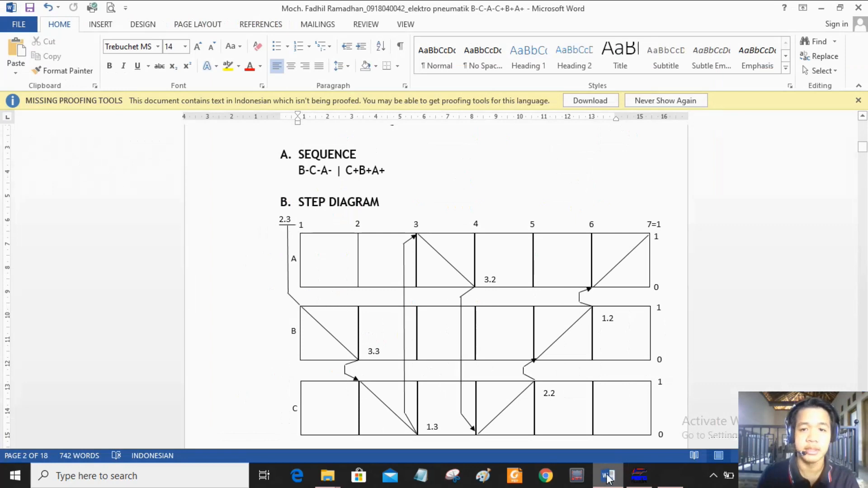
{"action": "left_click", "coordinate": [608, 476]}
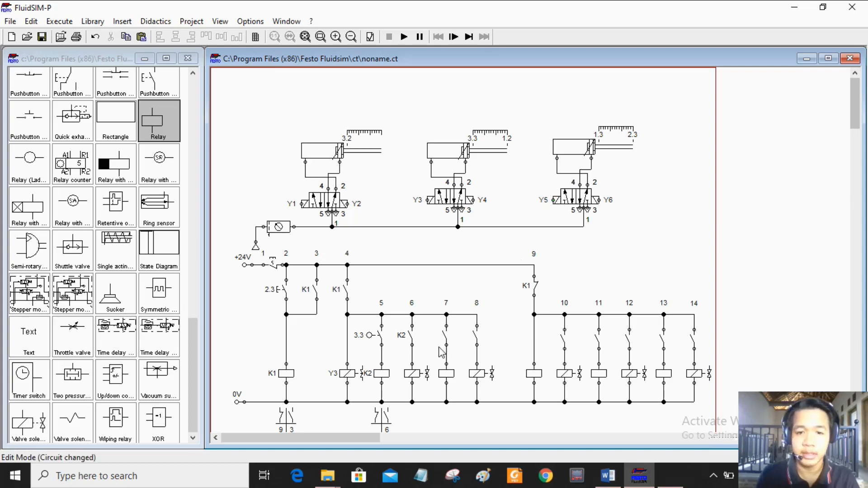
{"action": "double_click", "coordinate": [412, 373]}
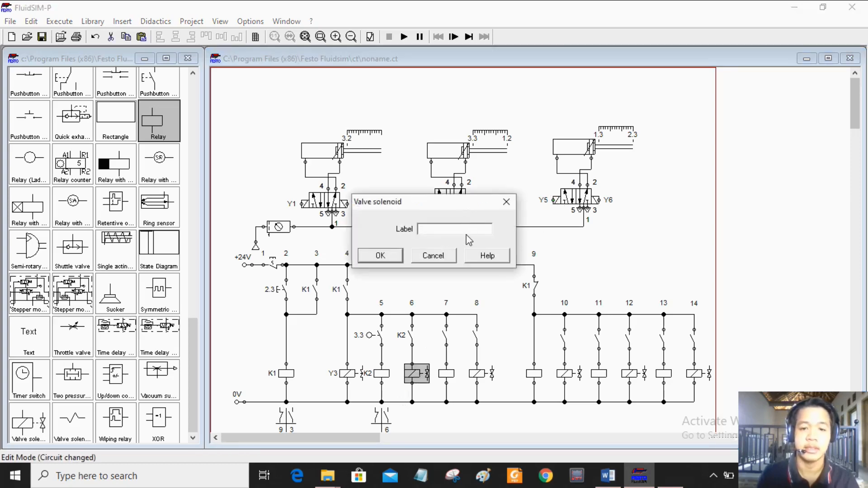
{"action": "type", "text": "Y5"}
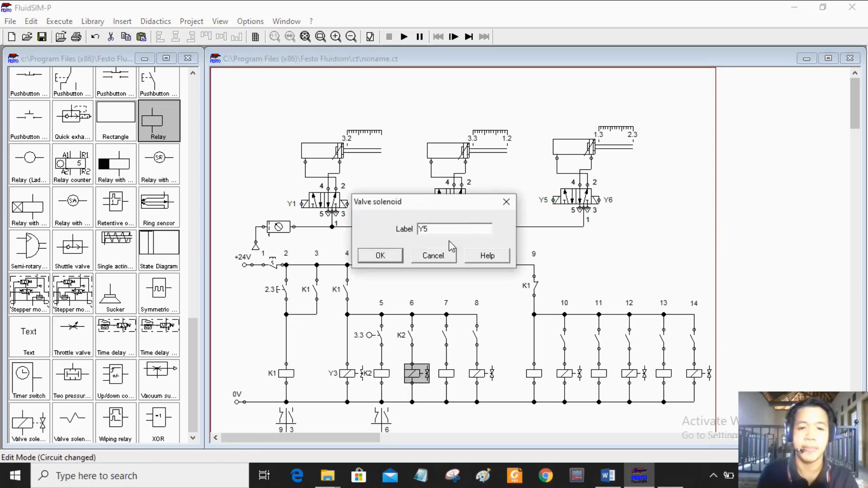
{"action": "left_click", "coordinate": [380, 255]}
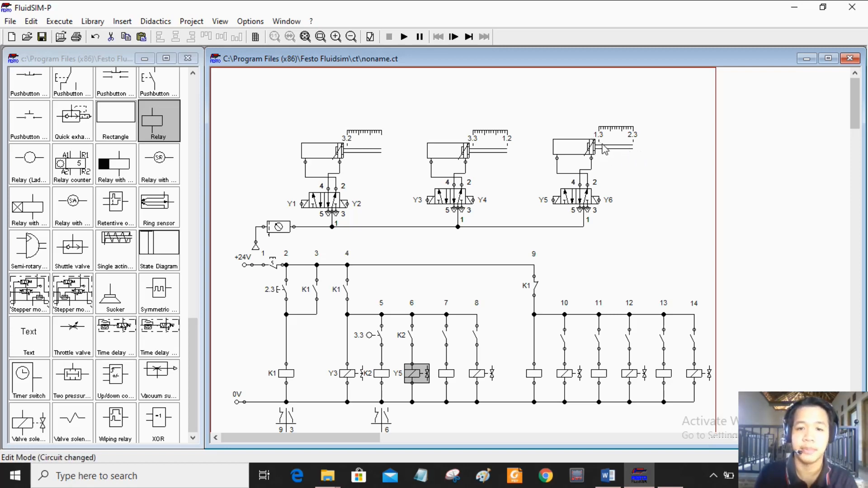
Set the make switch in current path 7 to a switch with roll and label it 1.3
{"action": "double_click", "coordinate": [445, 336]}
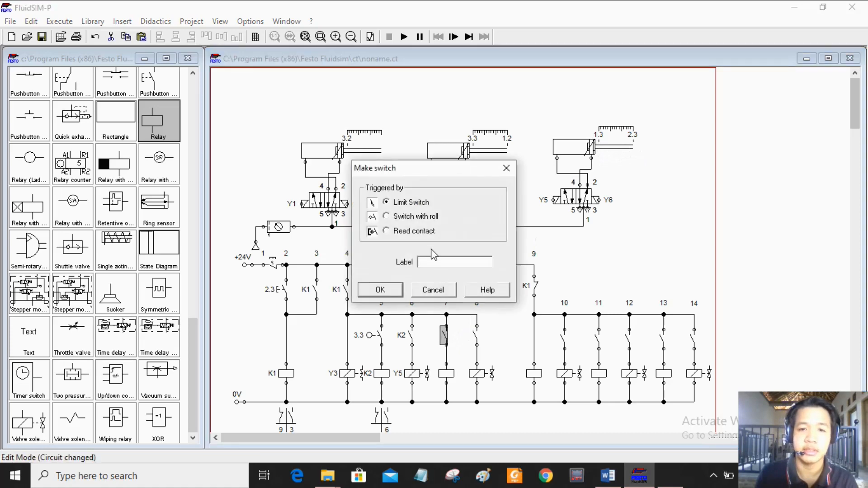
{"action": "left_click", "coordinate": [405, 217]}
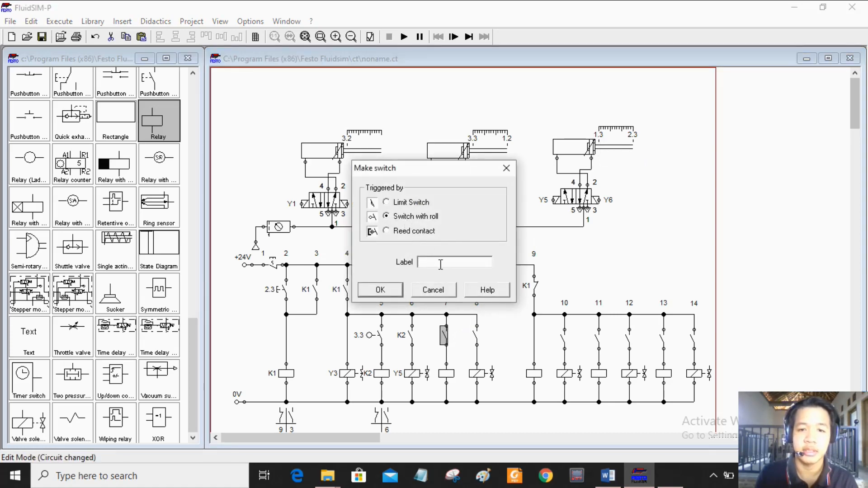
{"action": "type", "text": "1.3"}
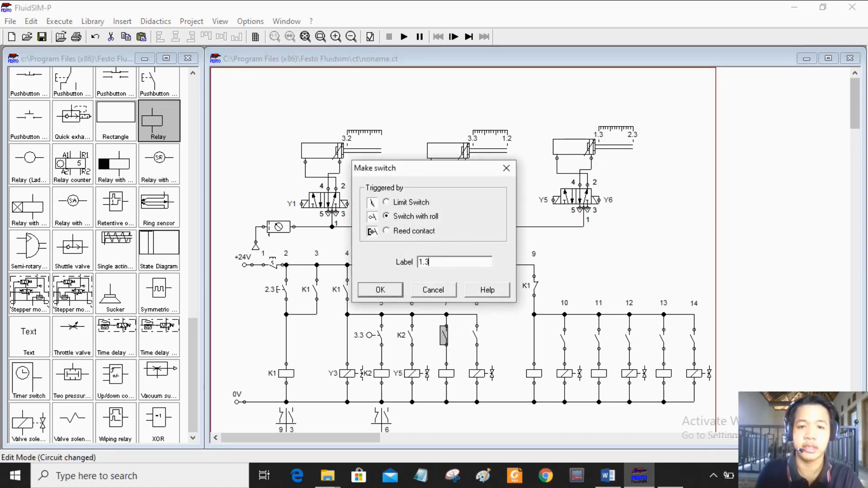
{"action": "left_click", "coordinate": [391, 291]}
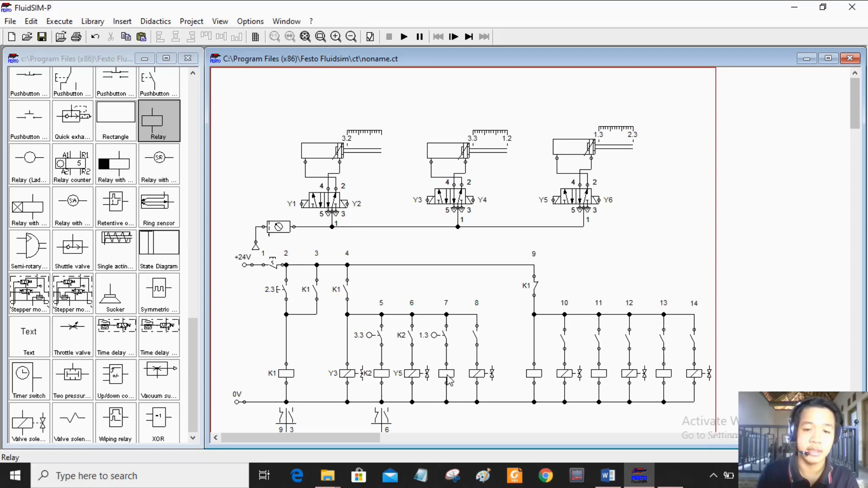
Label the relay in current path 7 and the make switch in path 8 as K3
{"action": "double_click", "coordinate": [448, 379]}
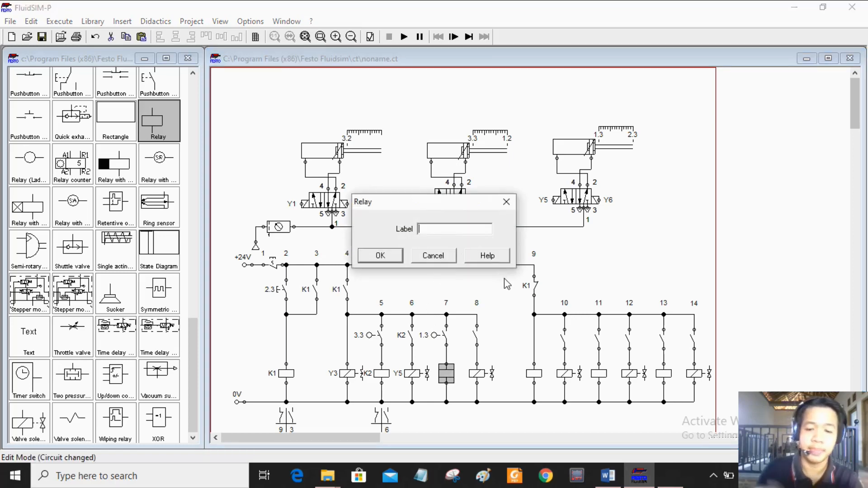
{"action": "type", "text": "K3"}
{"action": "left_click", "coordinate": [400, 256]}
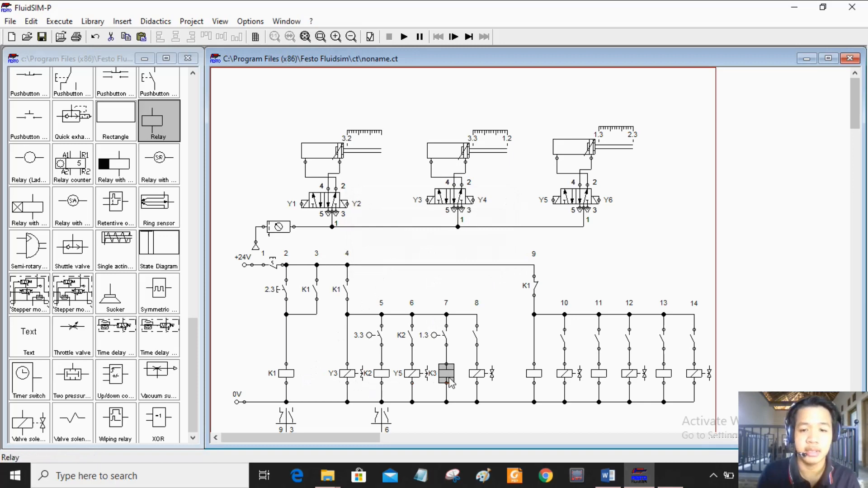
{"action": "double_click", "coordinate": [474, 334]}
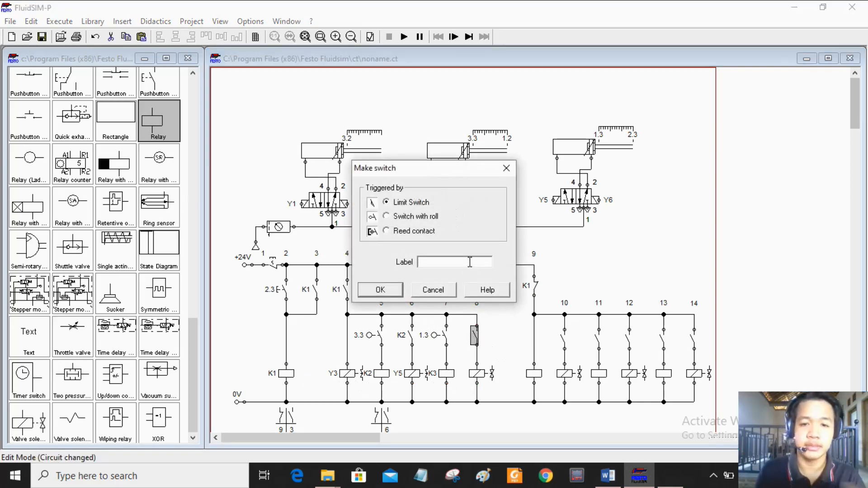
{"action": "type", "text": "K3"}
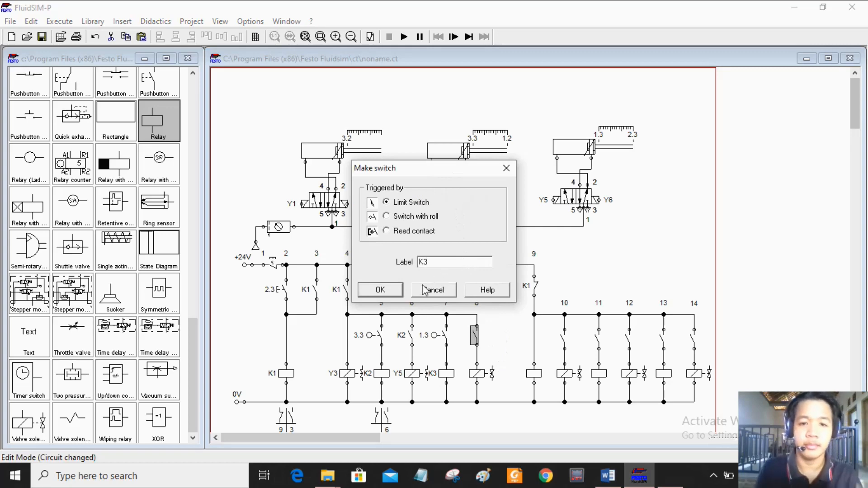
{"action": "left_click", "coordinate": [381, 290]}
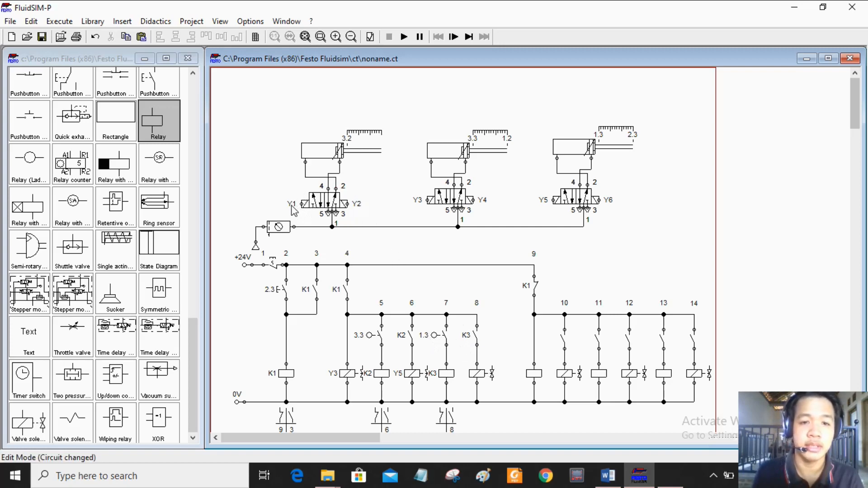
Label the valve solenoid in current path 8 as Y1
{"action": "double_click", "coordinate": [478, 374]}
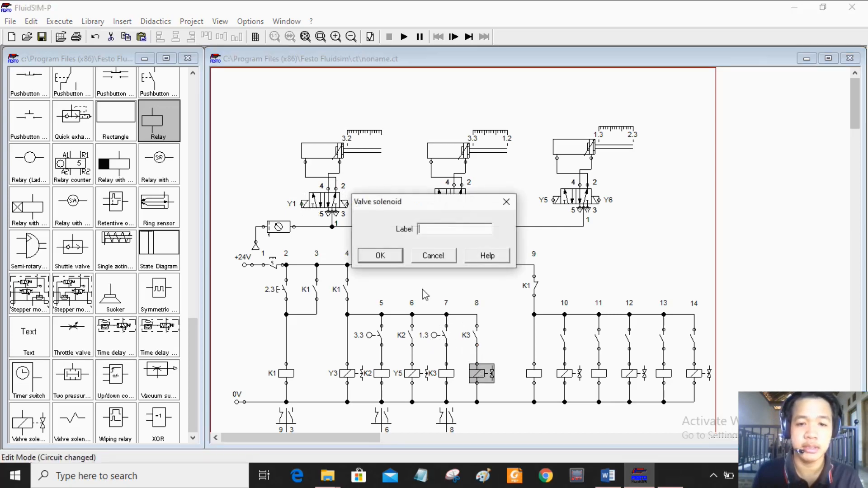
{"action": "type", "text": "Y1"}
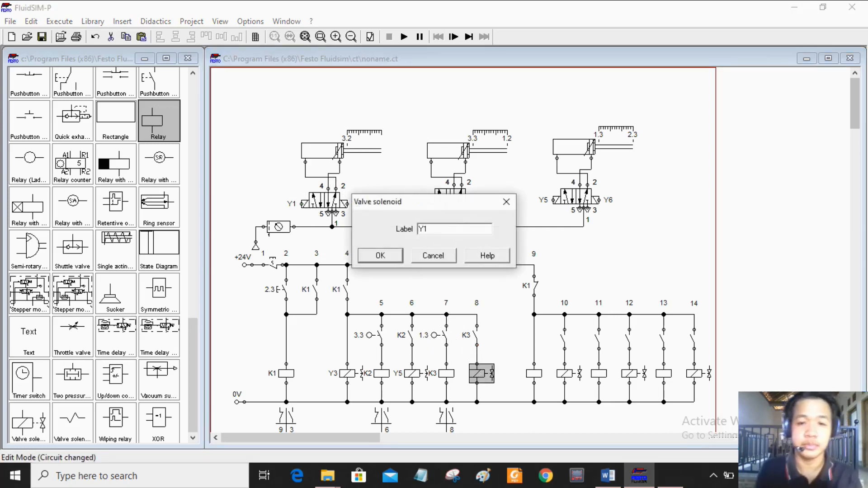
{"action": "left_click", "coordinate": [390, 260]}
{"action": "left_click", "coordinate": [461, 249]}
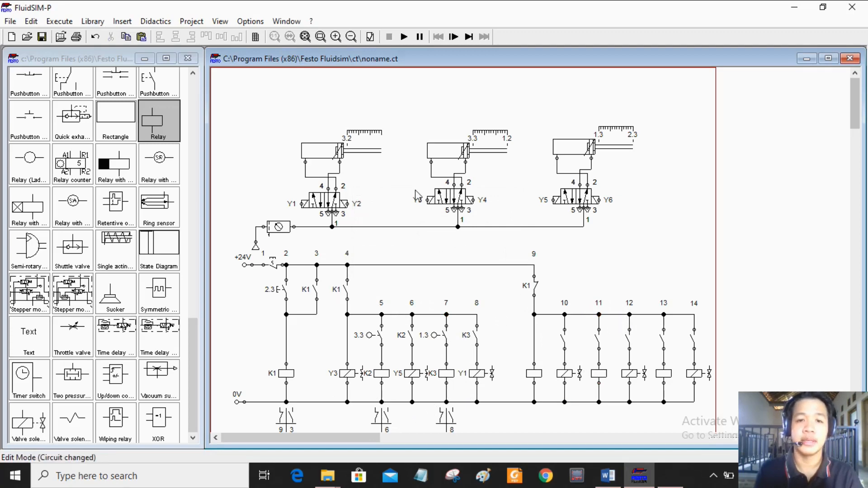
Check the step diagram in the Word document and place a break switch beside current path 2 in FluidSIM
{"action": "left_click", "coordinate": [613, 476]}
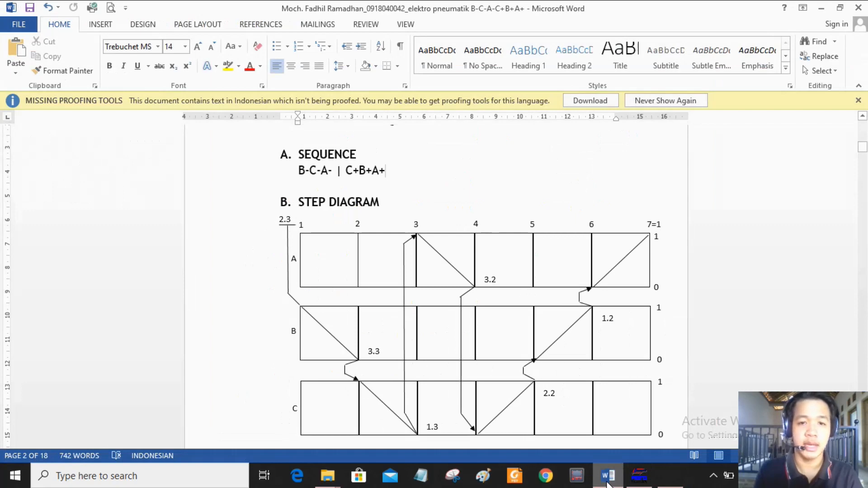
{"action": "left_click", "coordinate": [608, 479]}
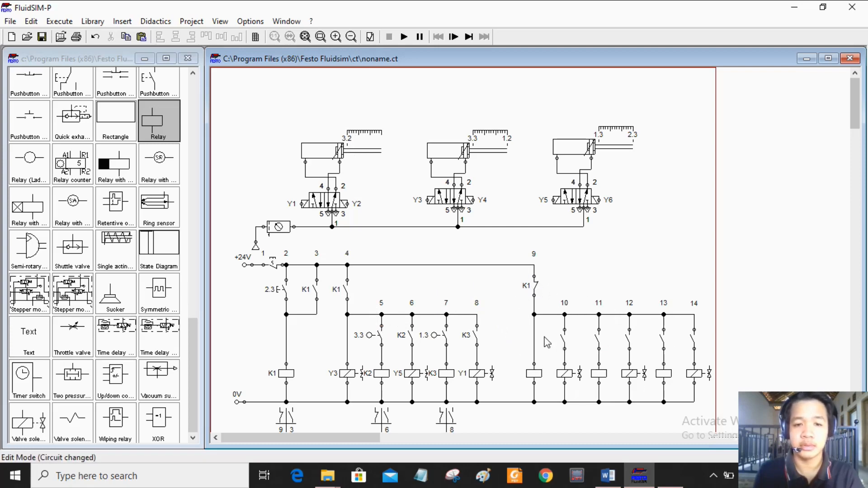
{"action": "scroll", "coordinate": [93, 197], "scroll_direction": "up", "scroll_amount": 3}
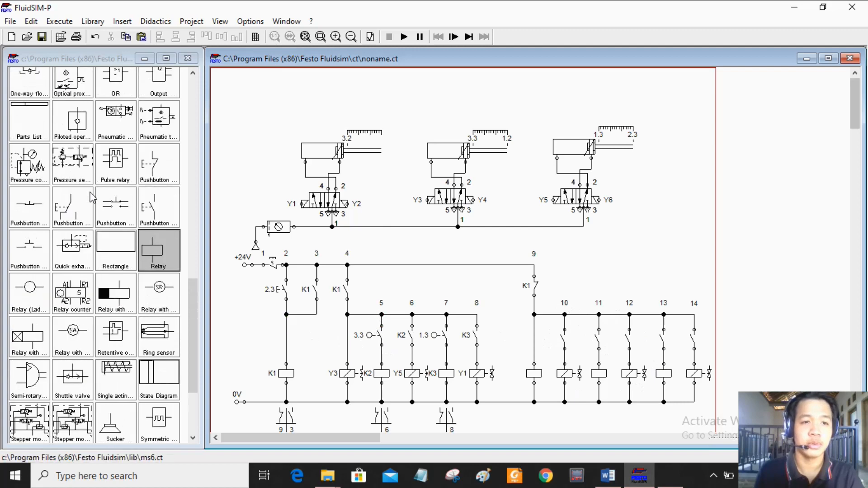
{"action": "scroll", "coordinate": [92, 198], "scroll_direction": "up", "scroll_amount": 15}
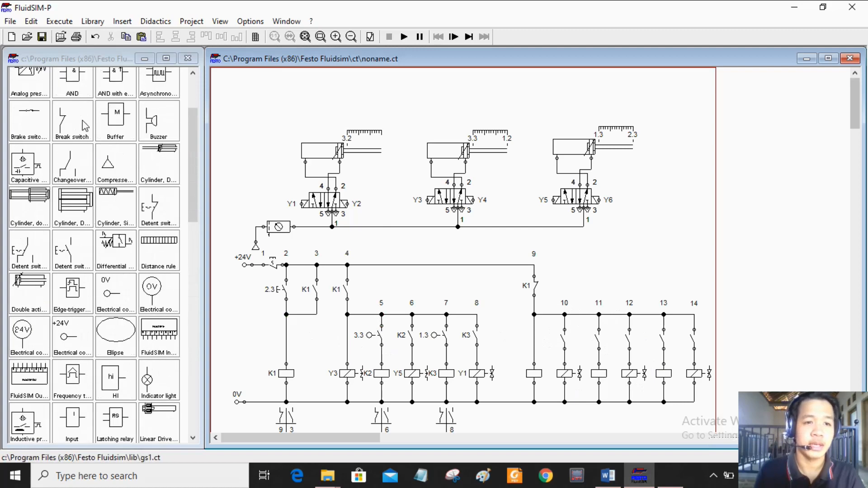
{"action": "left_click_drag", "start_coordinate": [74, 123], "coordinate": [246, 335]}
Delete the wire above relay K1 in current path 2 and connect the break switch in its place
{"action": "left_click", "coordinate": [286, 339]}
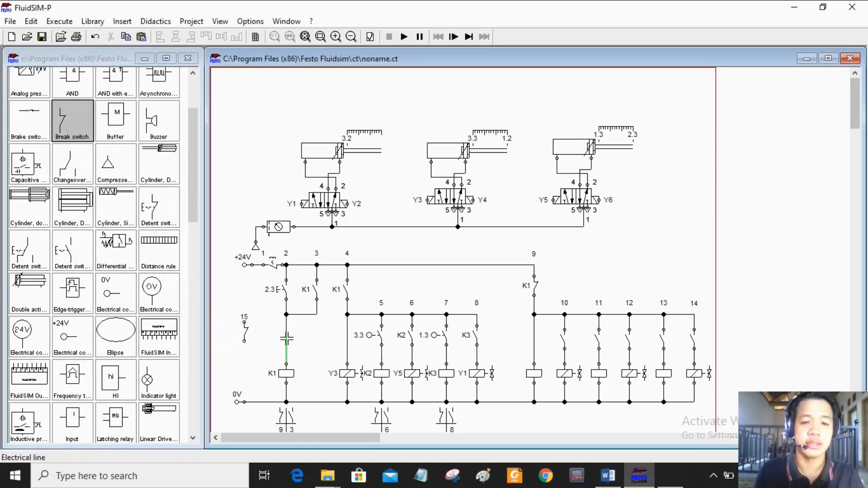
{"action": "key", "text": "Delete"}
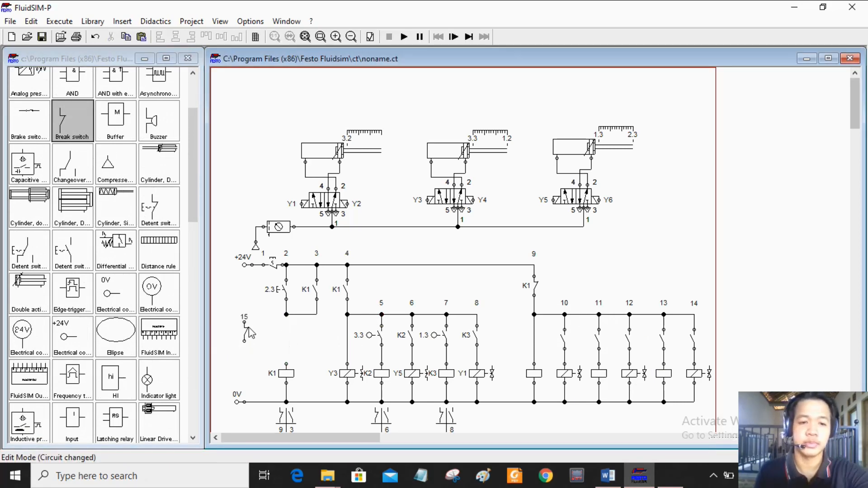
{"action": "left_click_drag", "start_coordinate": [250, 334], "coordinate": [286, 329]}
{"action": "left_click", "coordinate": [298, 343]}
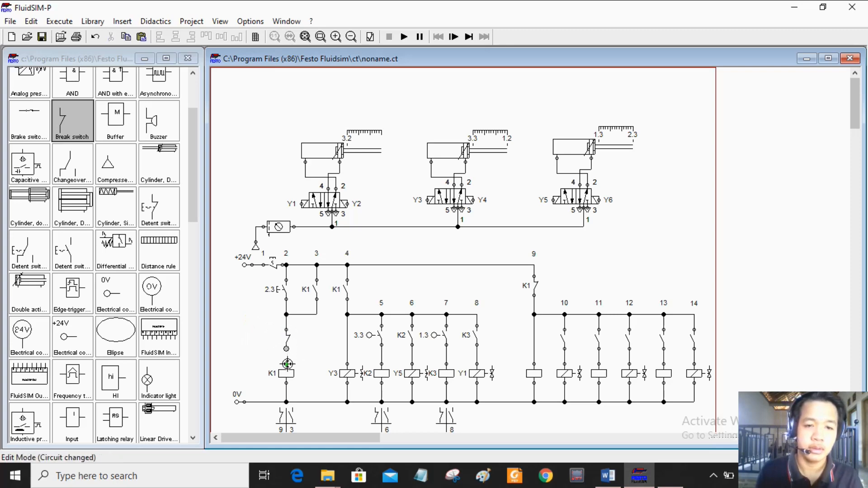
{"action": "left_click_drag", "start_coordinate": [287, 363], "coordinate": [287, 349]}
Set the break switch above relay K1 to a switch with roll and label it 3.2
{"action": "double_click", "coordinate": [286, 339]}
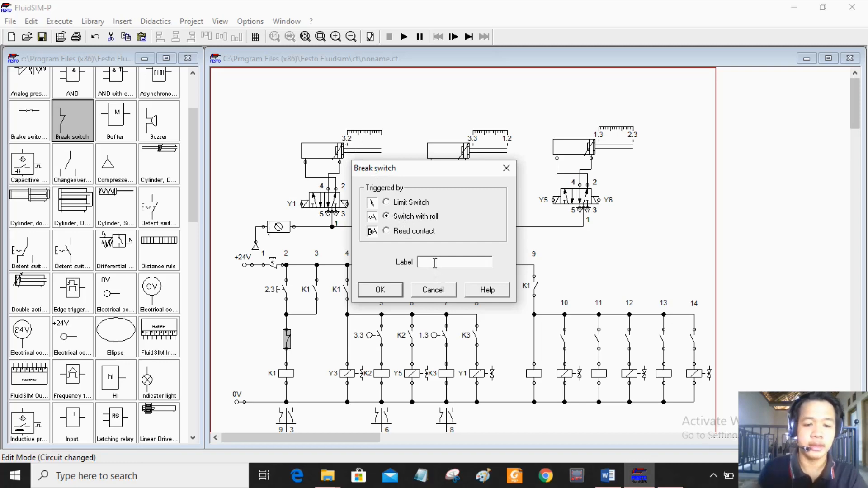
{"action": "type", "text": "3.2"}
{"action": "left_click", "coordinate": [393, 290]}
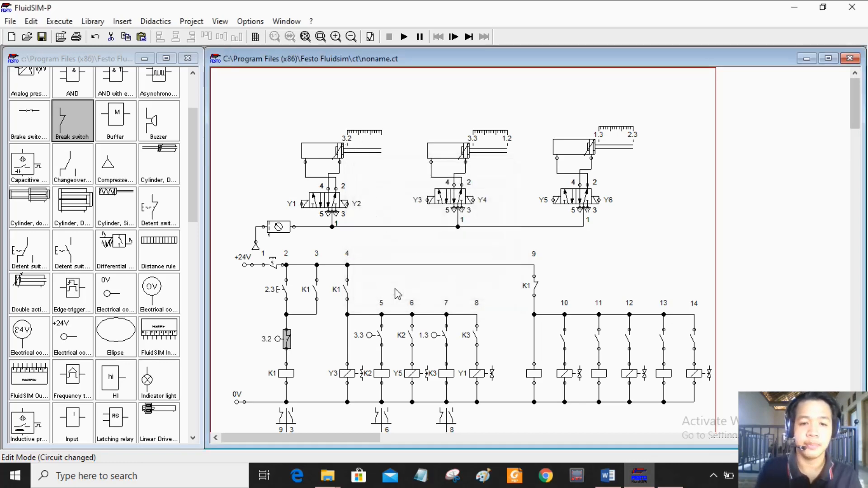
Check the step diagram in the Word document, return to FluidSIM and label the relay in current path 9 as K4
{"action": "left_click", "coordinate": [608, 475]}
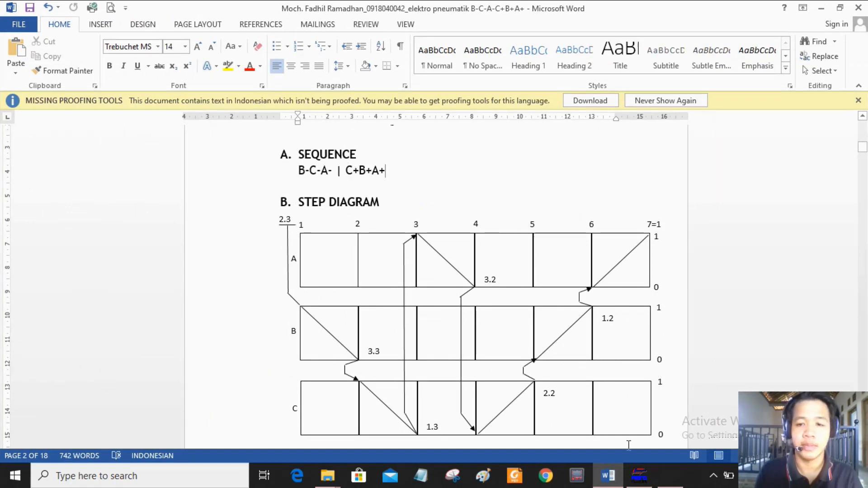
{"action": "left_click", "coordinate": [638, 476]}
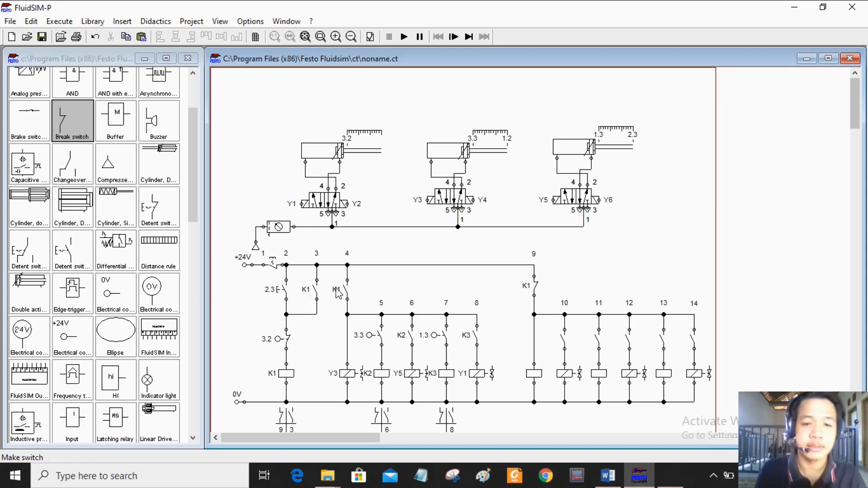
{"action": "double_click", "coordinate": [538, 377]}
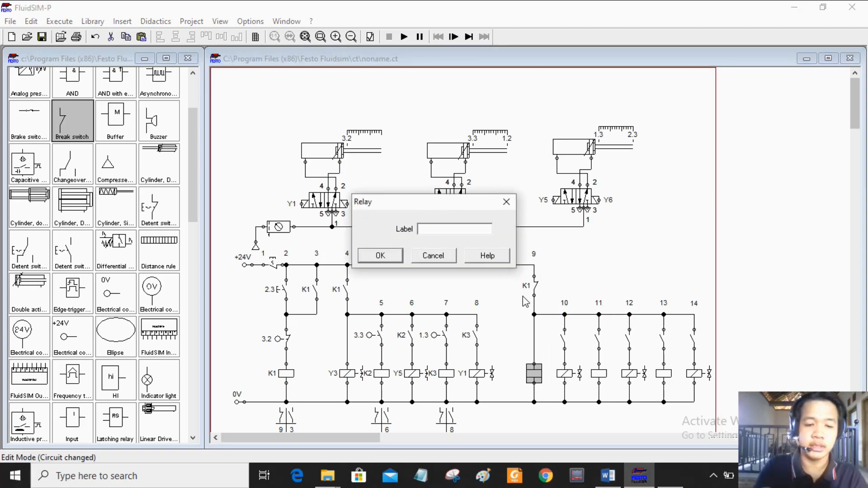
{"action": "type", "text": "K4"}
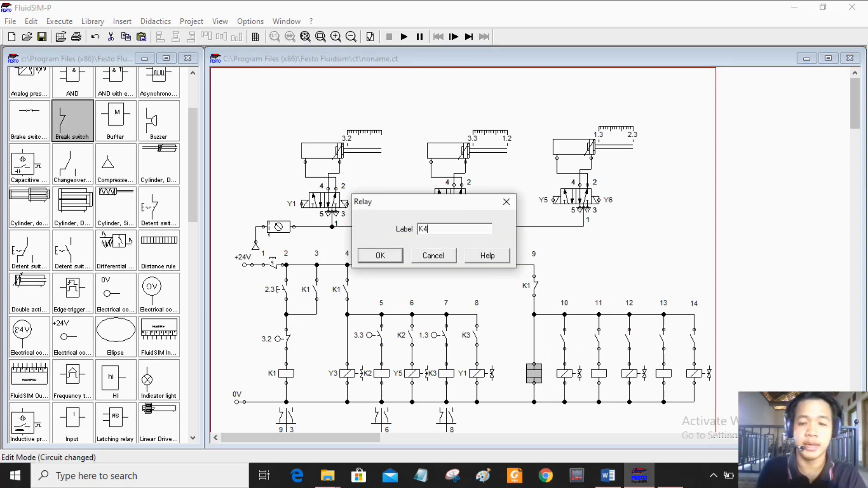
{"action": "left_click", "coordinate": [398, 254]}
Label the make switch in current path 10 as K4
{"action": "double_click", "coordinate": [562, 339]}
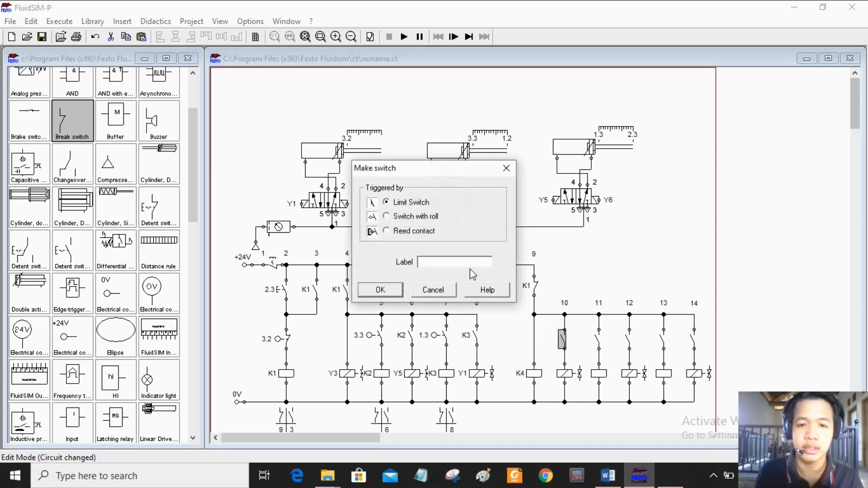
{"action": "type", "text": "K4"}
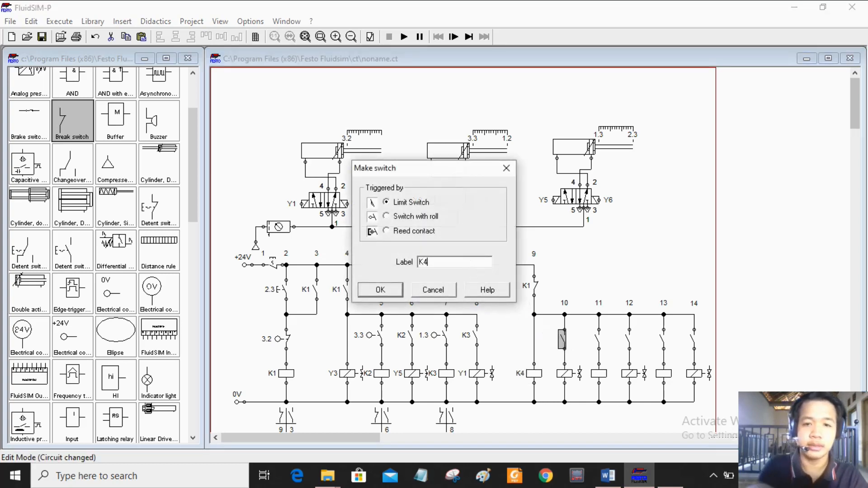
{"action": "left_click", "coordinate": [380, 289]}
{"action": "left_click", "coordinate": [676, 247]}
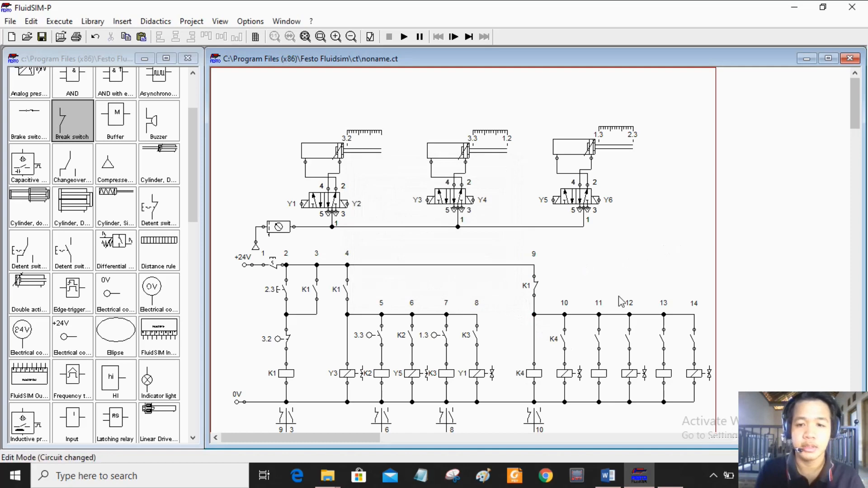
Check the step diagram in Word, return to FluidSIM and label the valve solenoid in current path 10 as Y6
{"action": "left_click", "coordinate": [623, 476]}
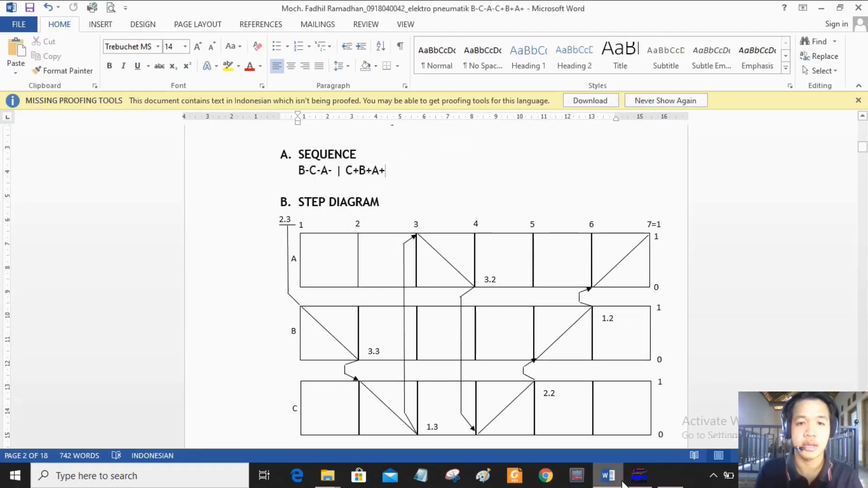
{"action": "left_click", "coordinate": [639, 476]}
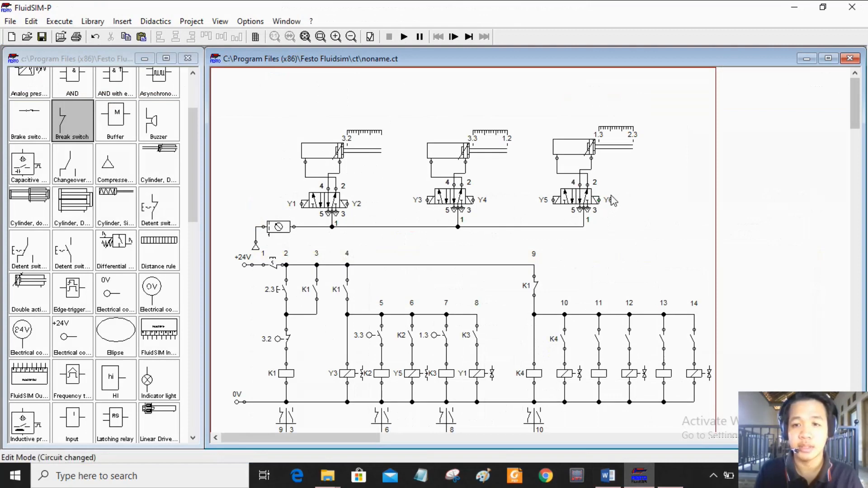
{"action": "double_click", "coordinate": [569, 373]}
{"action": "type", "text": "Y6"}
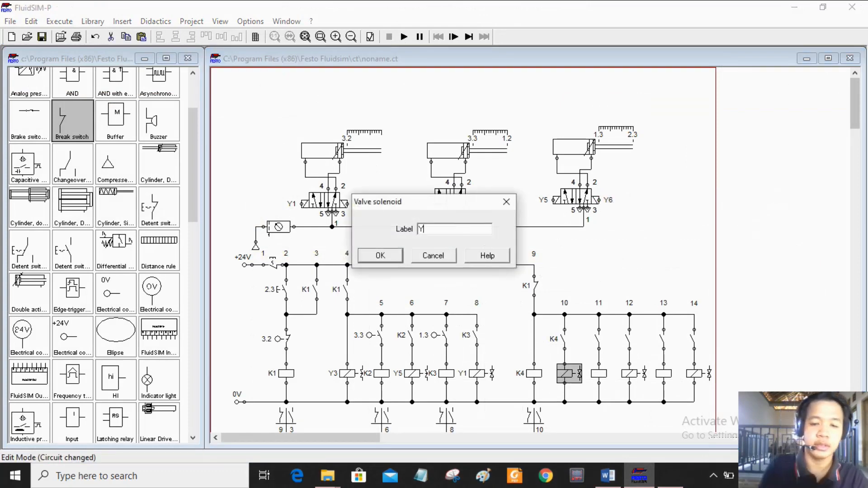
{"action": "left_click", "coordinate": [379, 255]}
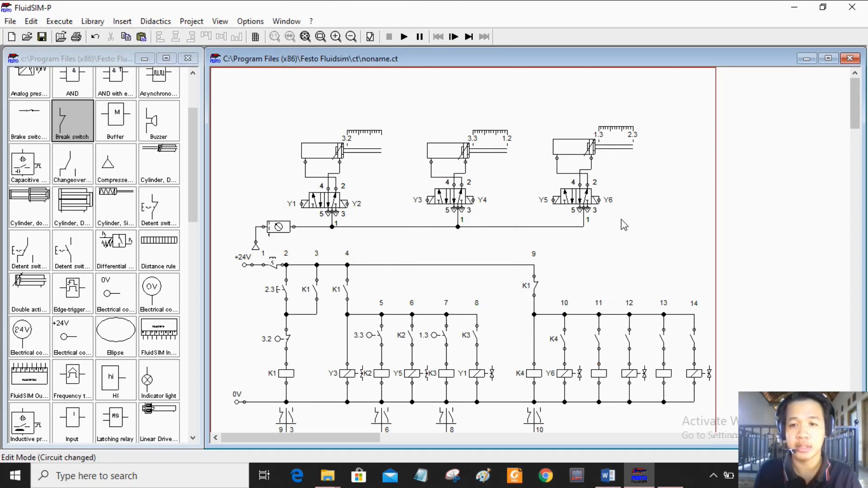
Set the make switch in current path 11 to a switch with roll and label it 2.3
{"action": "double_click", "coordinate": [597, 340]}
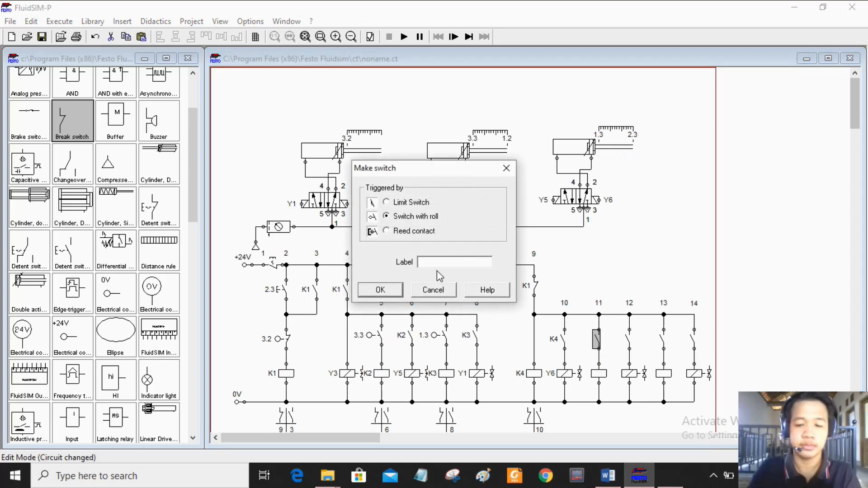
{"action": "type", "text": "2.3"}
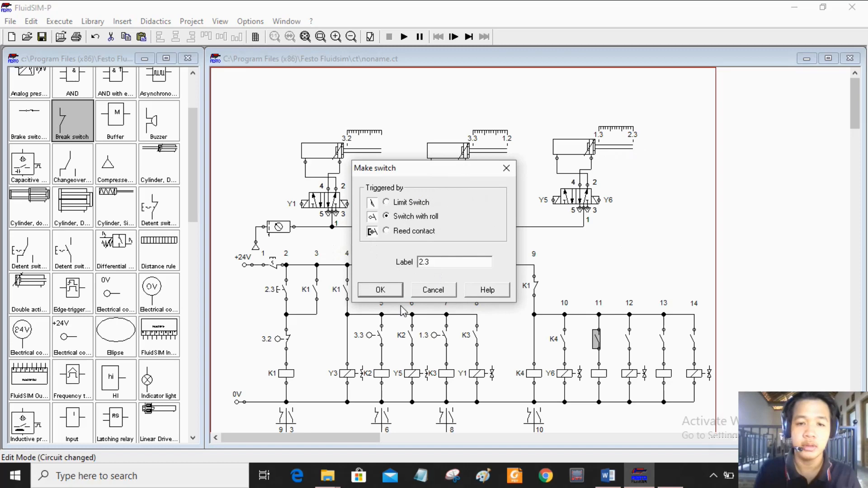
{"action": "left_click", "coordinate": [382, 289]}
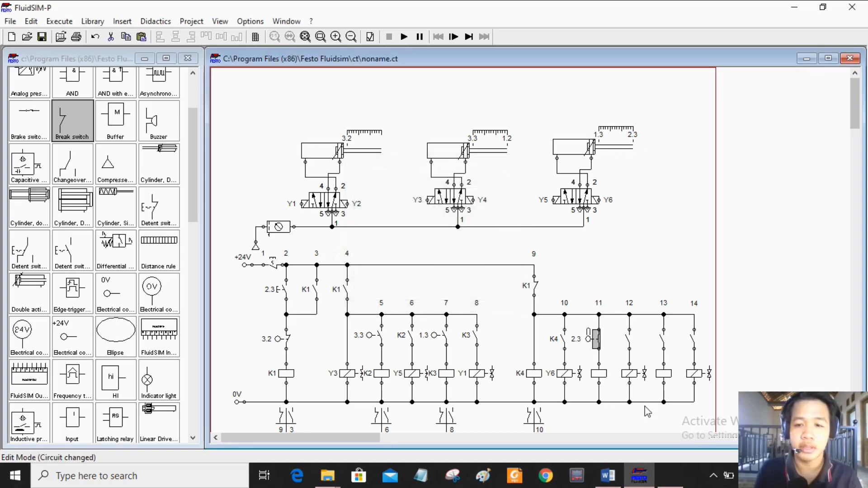
Label the relay in current path 11 and the make switch in current path 12 as K5
{"action": "double_click", "coordinate": [603, 379]}
{"action": "type", "text": "K"}
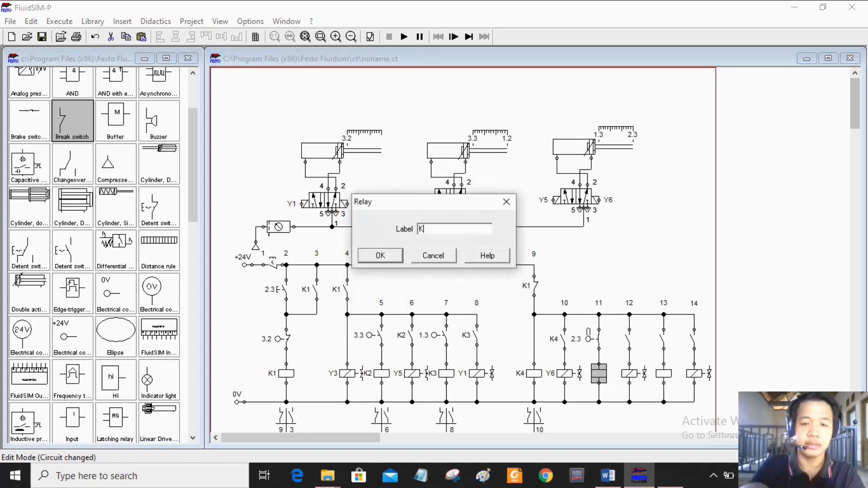
{"action": "type", "text": "5"}
{"action": "left_click", "coordinate": [383, 257]}
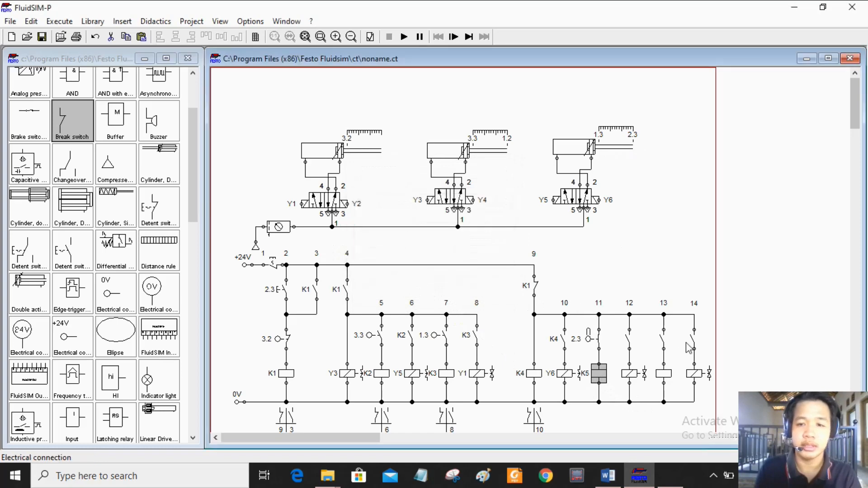
{"action": "double_click", "coordinate": [631, 344]}
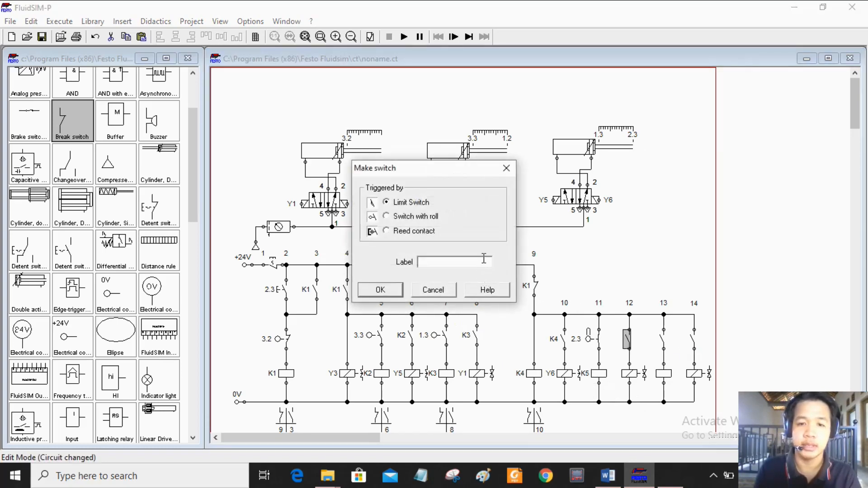
{"action": "type", "text": "K5"}
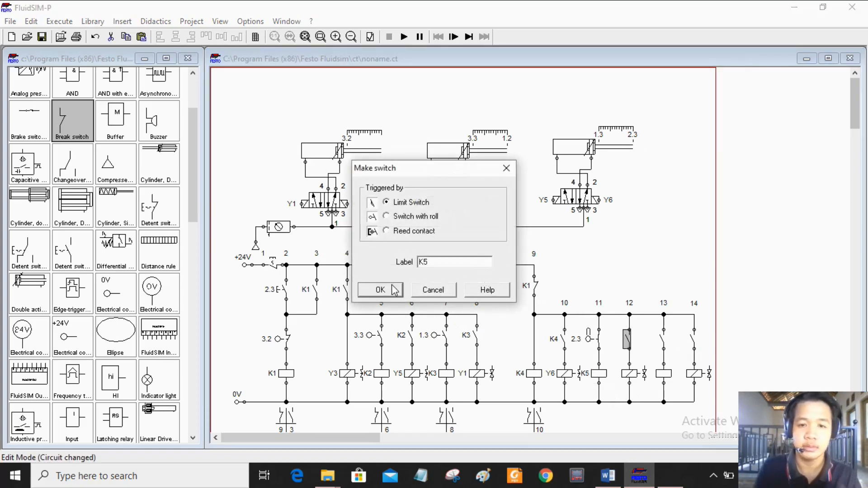
{"action": "left_click", "coordinate": [380, 290]}
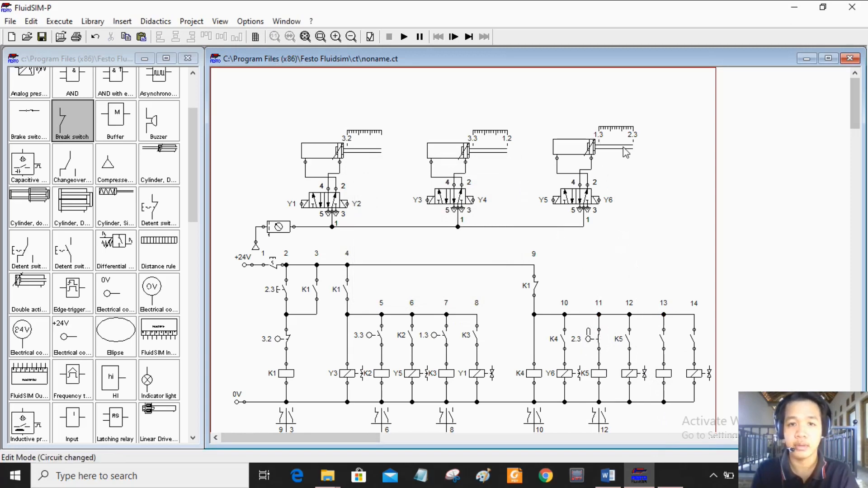
Check the step diagram in Word and change the 100 mm position label of the Y5/Y6 cylinder in FluidSIM to 2.2
{"action": "left_click", "coordinate": [608, 475]}
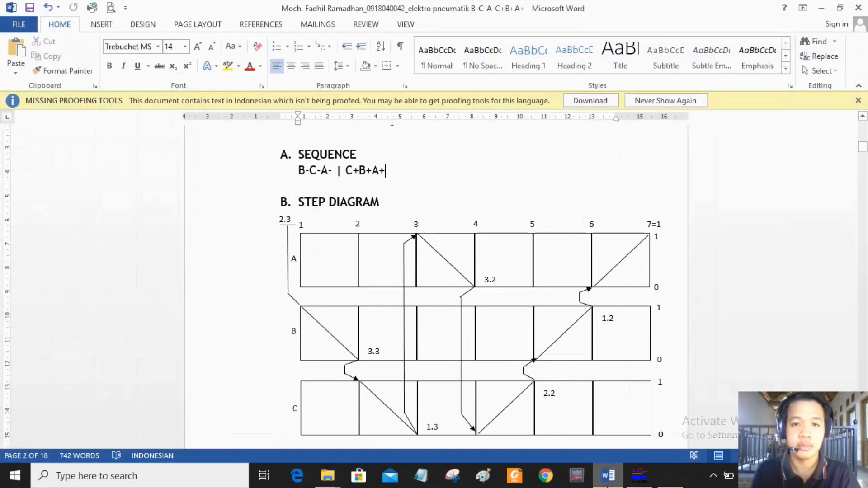
{"action": "left_click", "coordinate": [607, 485]}
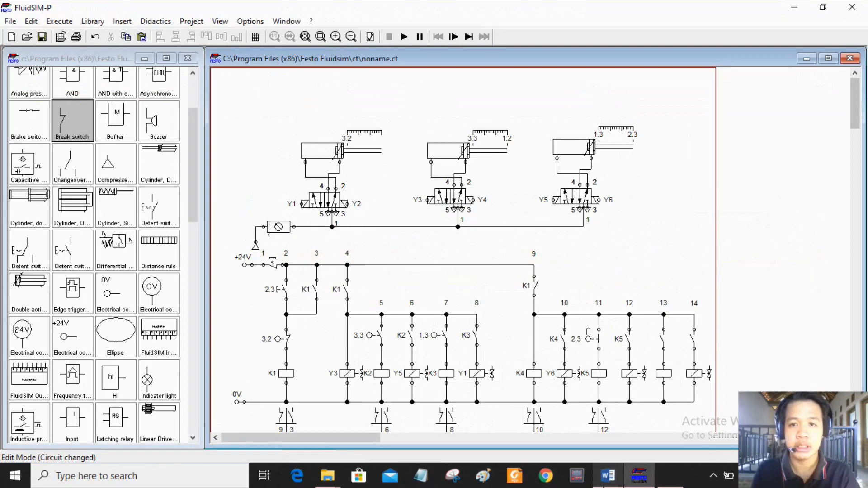
{"action": "left_click", "coordinate": [610, 476]}
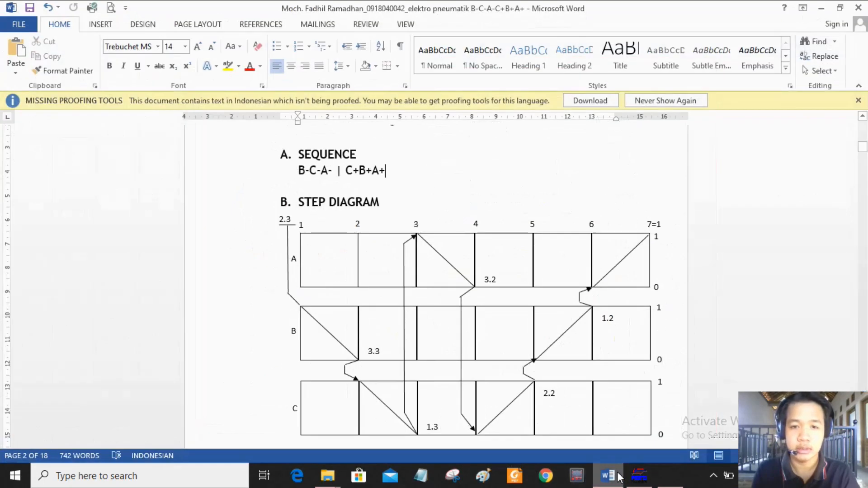
{"action": "left_click", "coordinate": [616, 479]}
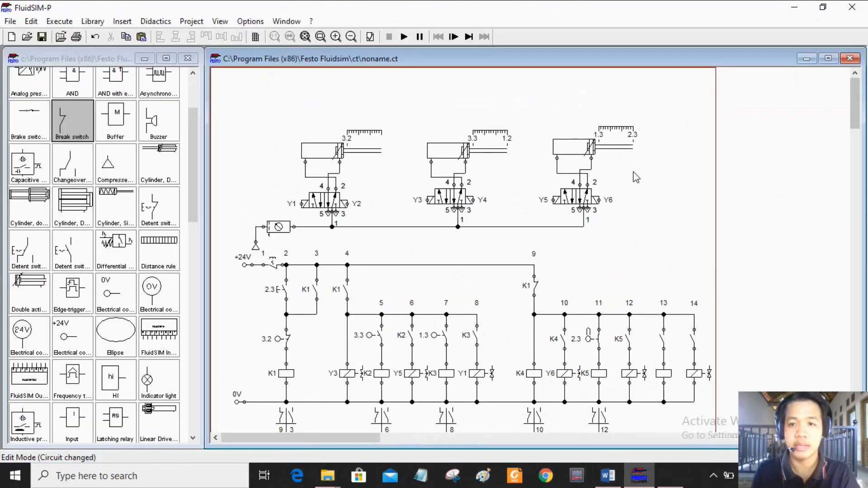
{"action": "double_click", "coordinate": [591, 147]}
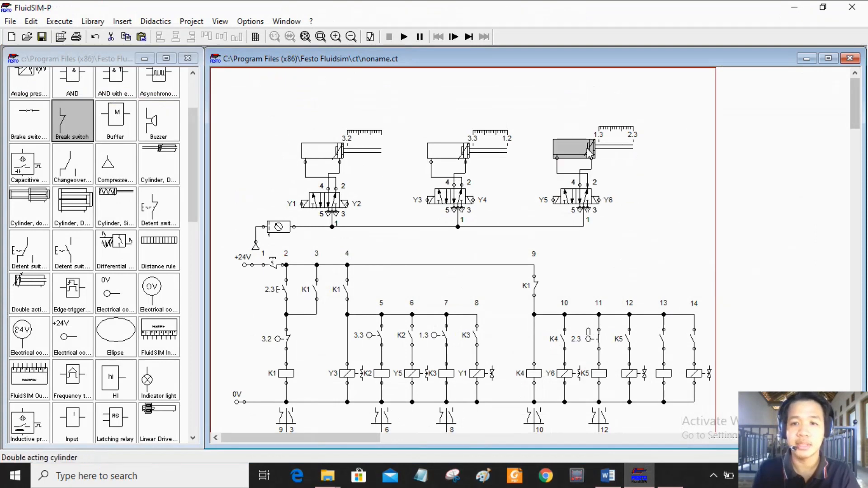
{"action": "left_click", "coordinate": [438, 309]}
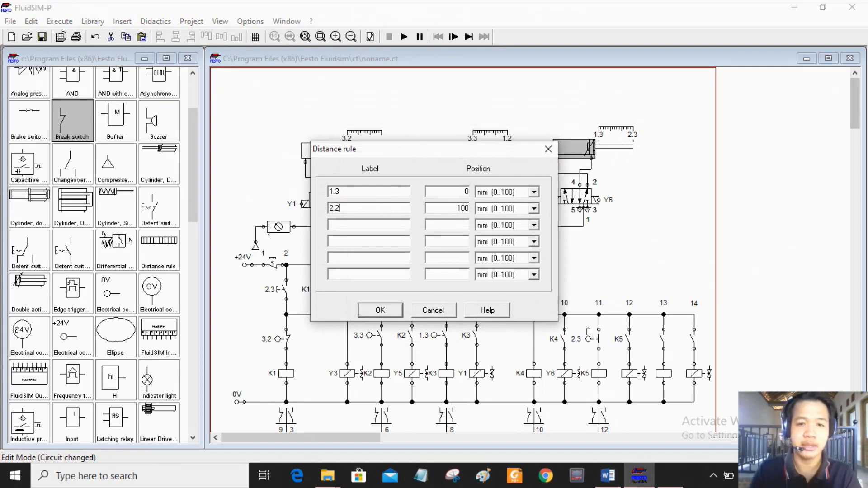
{"action": "left_click", "coordinate": [380, 311]}
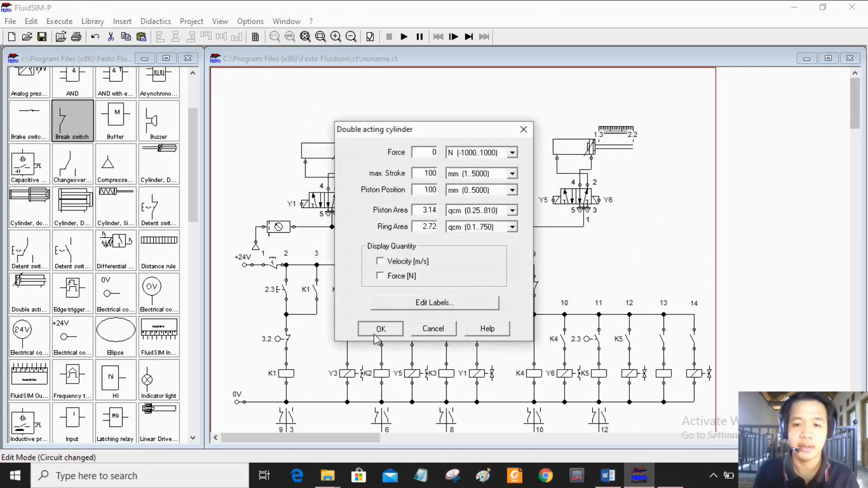
{"action": "left_click", "coordinate": [374, 332]}
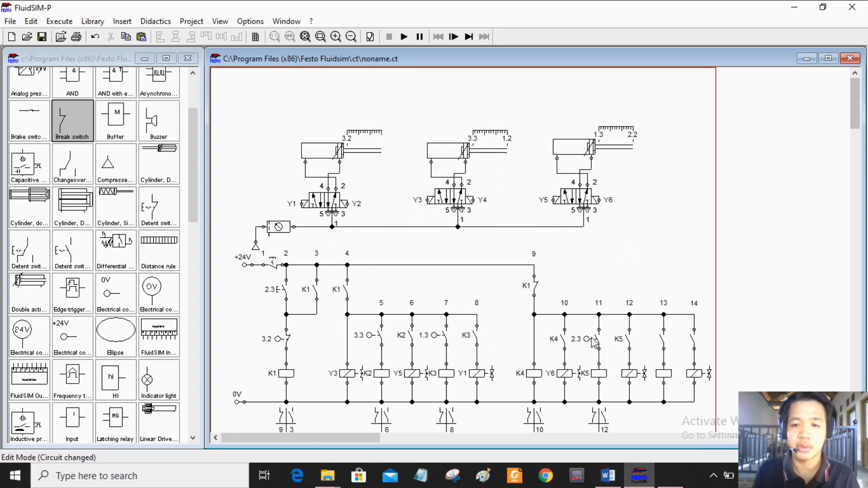
Relabel the roll-operated make switch in current path 11 as 2.2
{"action": "double_click", "coordinate": [595, 341]}
{"action": "key", "text": "BackSpace"}
{"action": "type", "text": "2.2"}
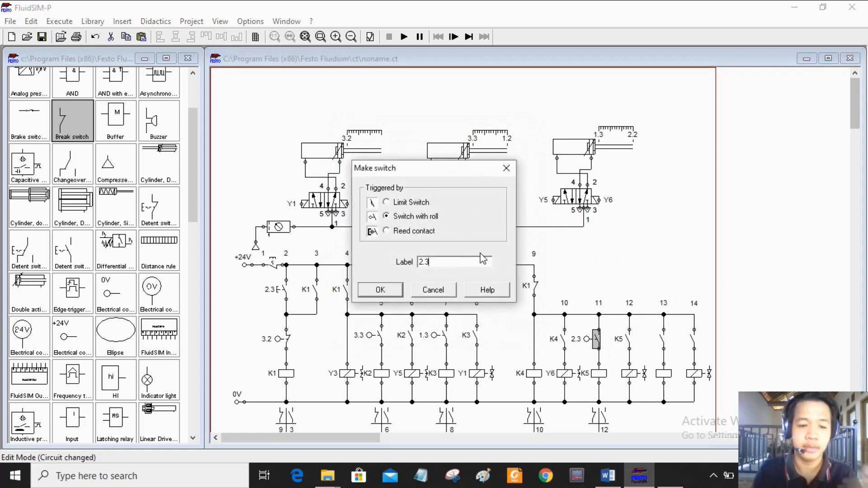
{"action": "left_click", "coordinate": [379, 290]}
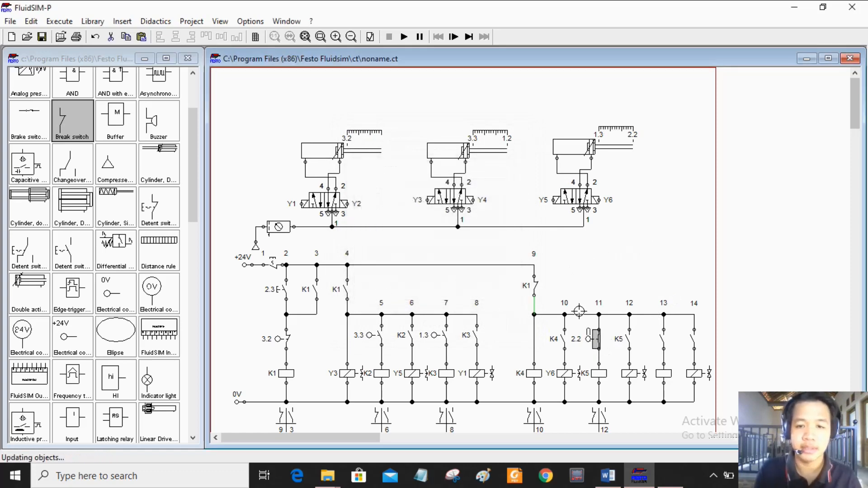
Check the step diagram in Word, return to FluidSIM and label the valve solenoid in current path 12 as Y4
{"action": "left_click", "coordinate": [609, 482]}
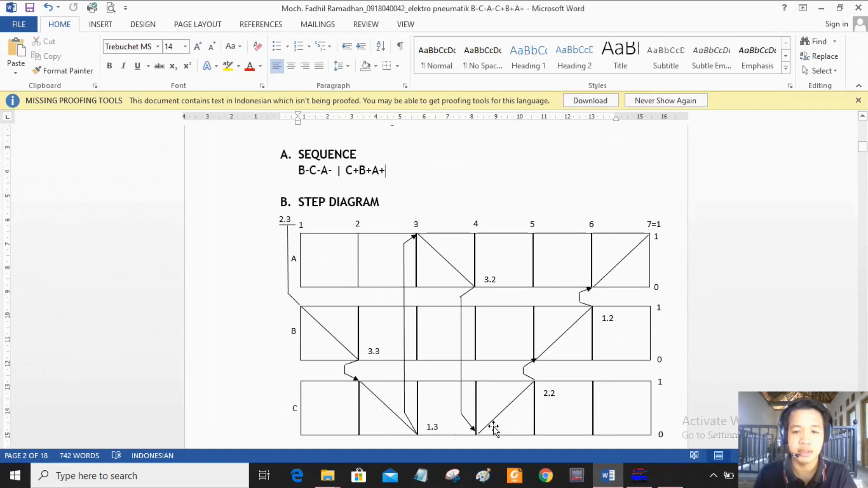
{"action": "left_click", "coordinate": [638, 475]}
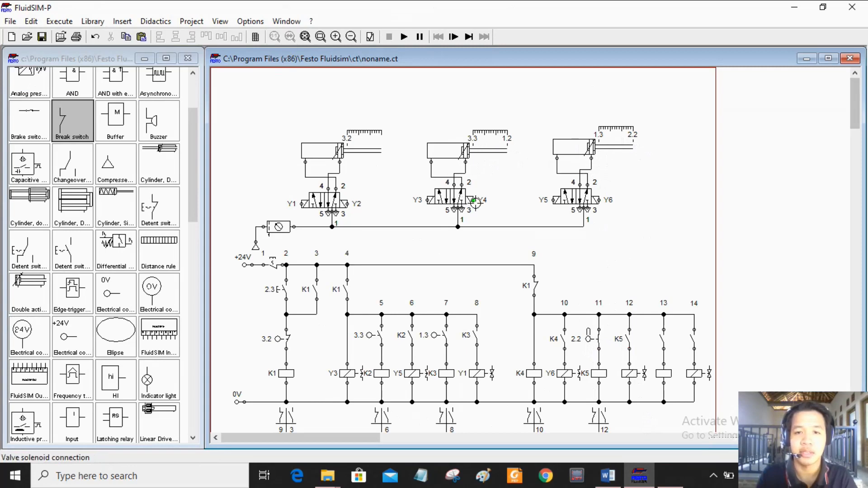
{"action": "double_click", "coordinate": [633, 381]}
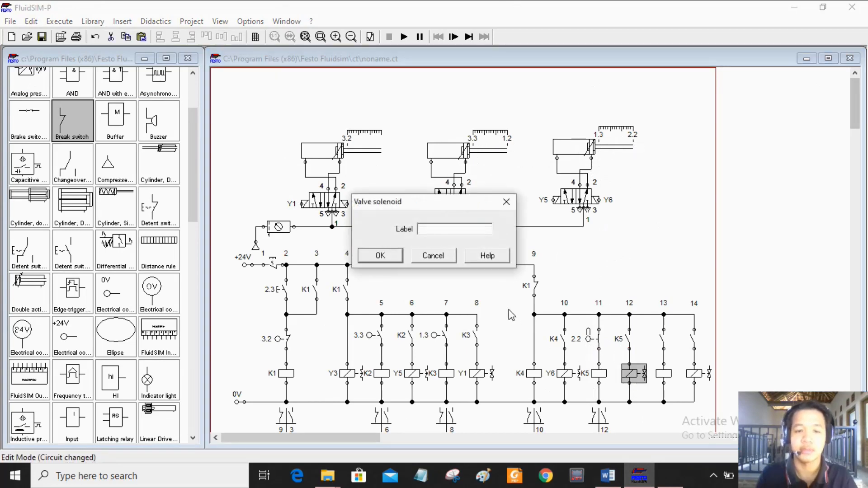
{"action": "type", "text": "Y4"}
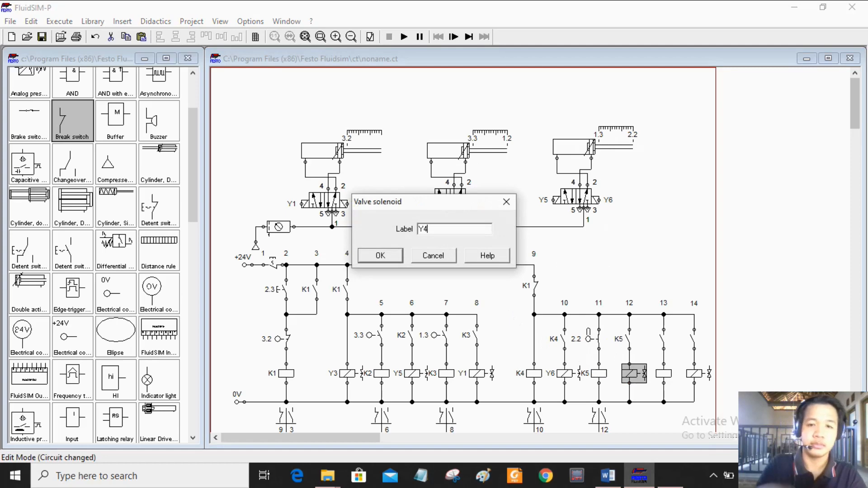
{"action": "left_click", "coordinate": [392, 254]}
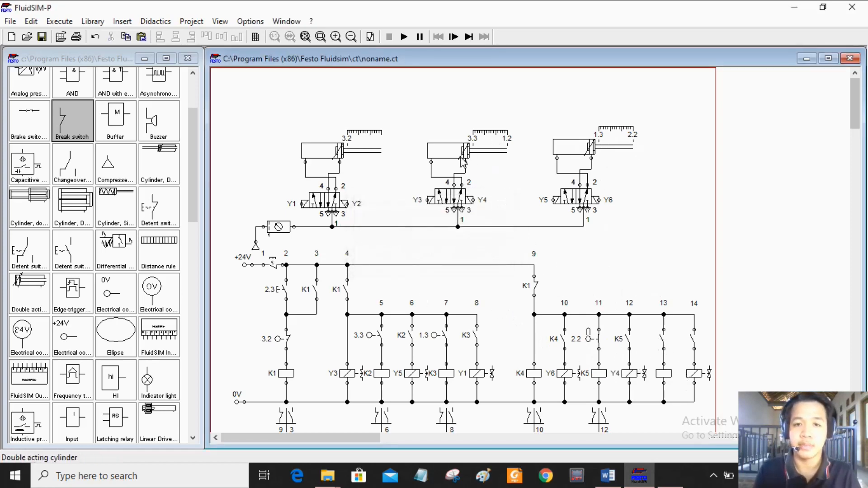
{"action": "mouse_move", "coordinate": [462, 161]}
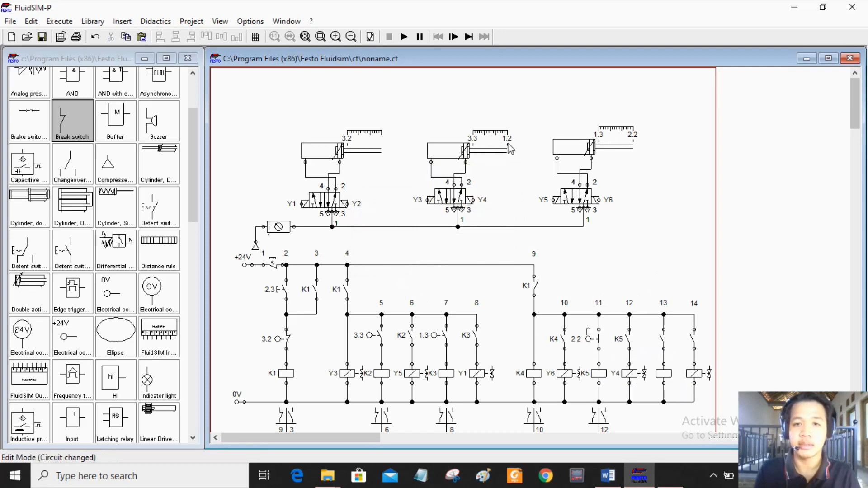
Make the make switch in current path 13 roll-operated with label 1.2, and label the relay below it K6
{"action": "double_click", "coordinate": [664, 344]}
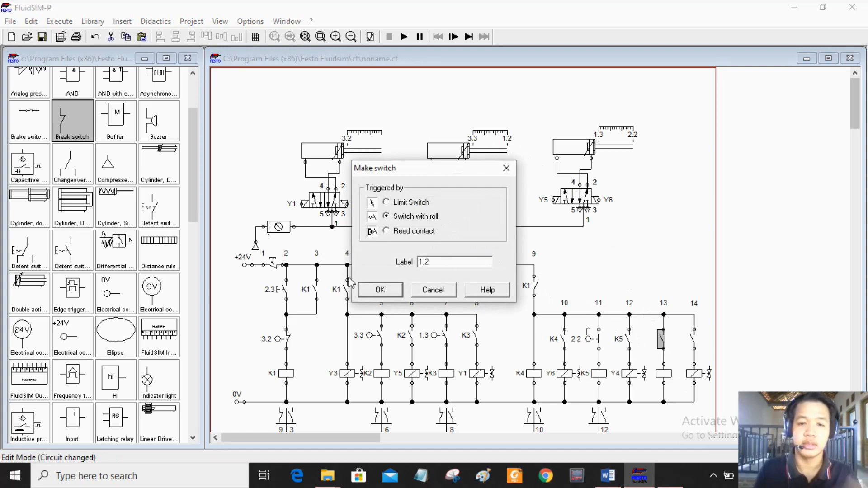
{"action": "left_click", "coordinate": [376, 293]}
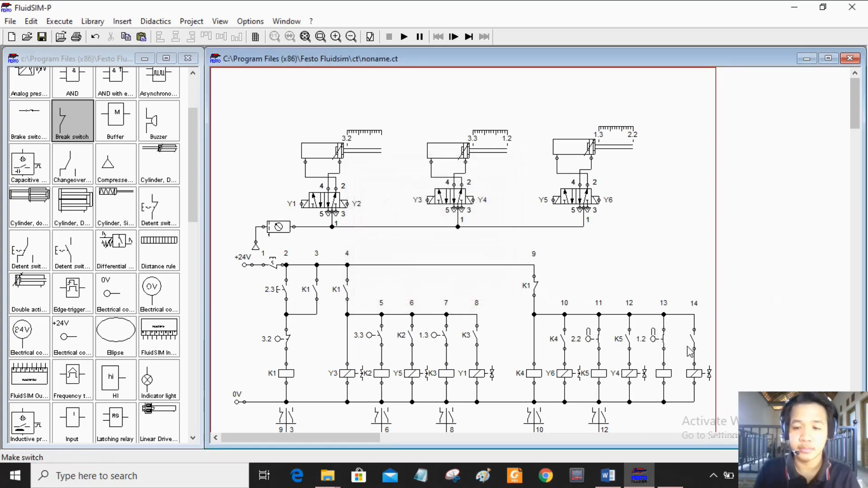
{"action": "double_click", "coordinate": [663, 373]}
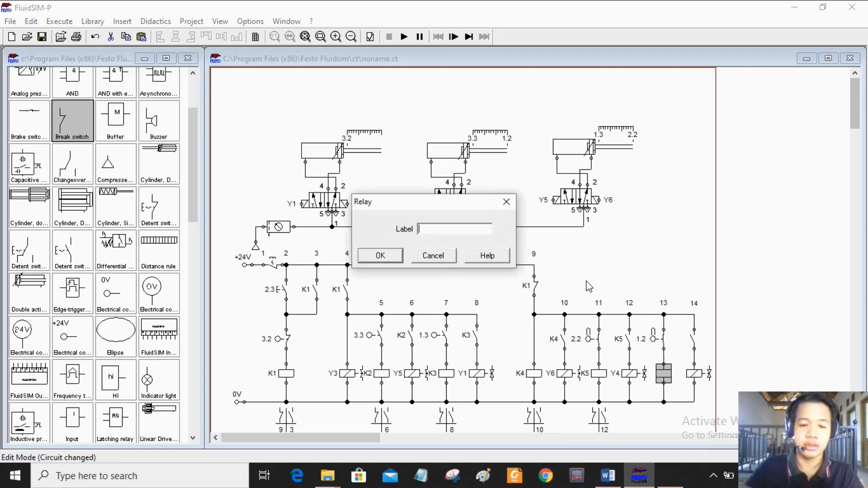
{"action": "type", "text": "K6"}
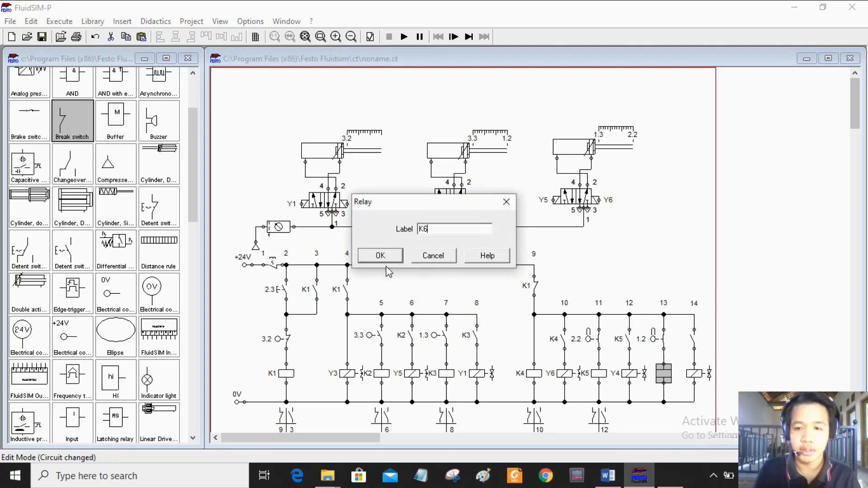
{"action": "left_click", "coordinate": [381, 256]}
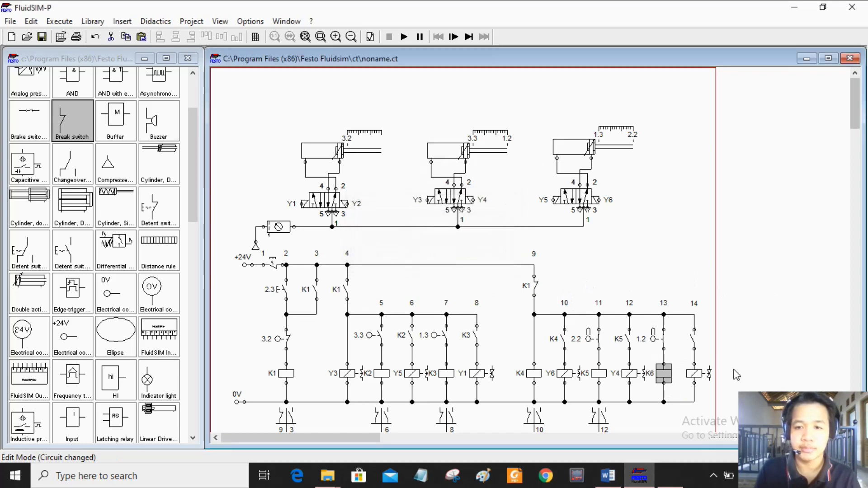
Label the make switch in current path 14 as K6 and the valve solenoid below it as Y2
{"action": "double_click", "coordinate": [687, 340]}
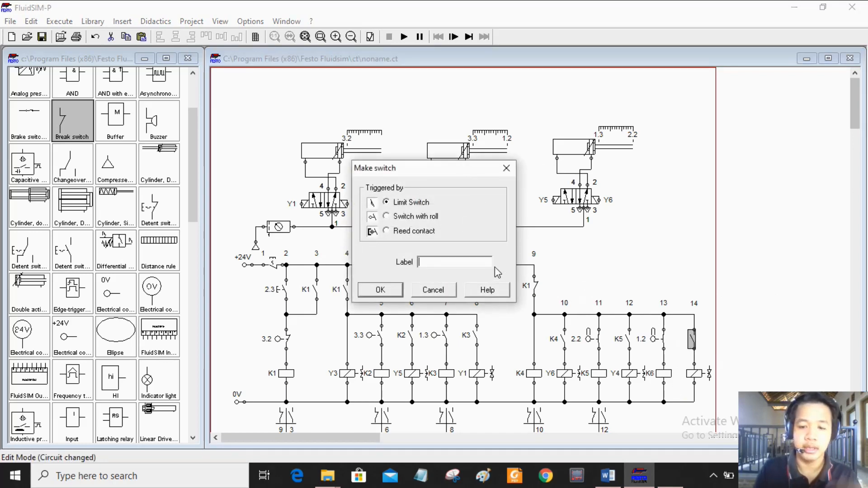
{"action": "type", "text": "K6"}
{"action": "left_click", "coordinate": [393, 292]}
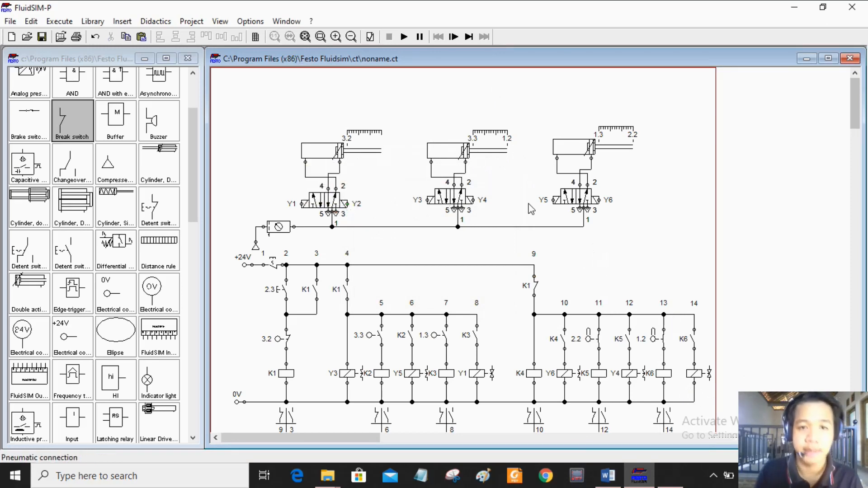
{"action": "double_click", "coordinate": [698, 373]}
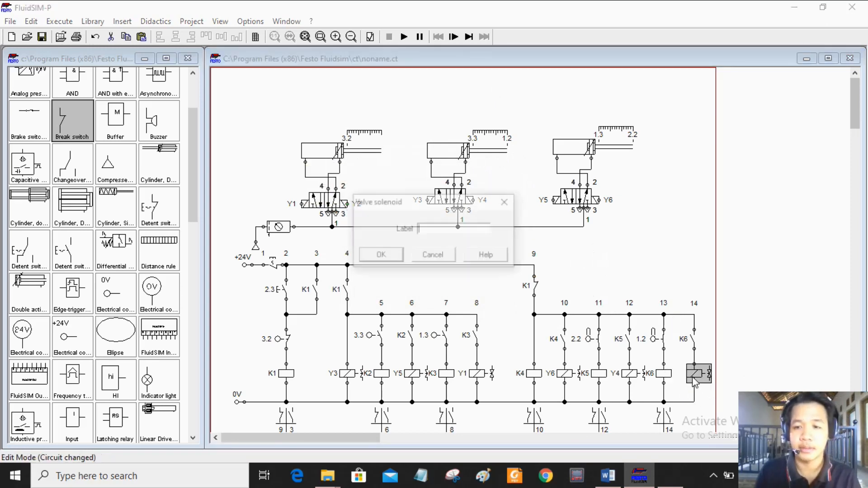
{"action": "type", "text": "Y2"}
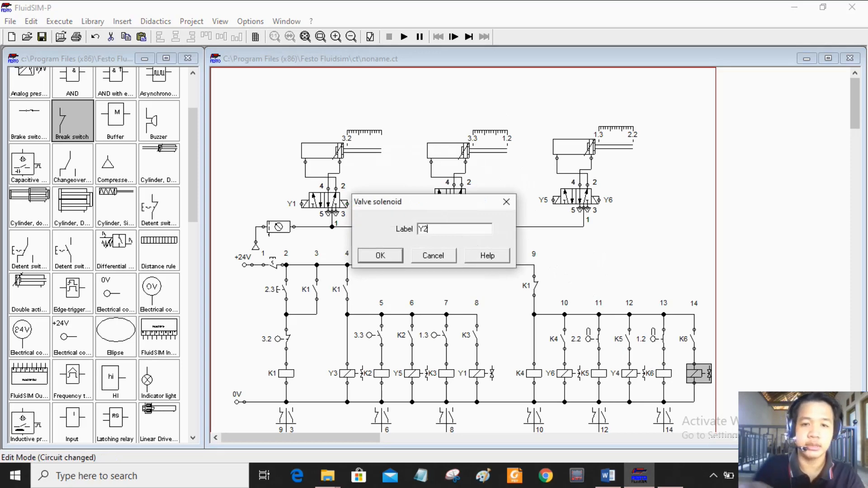
{"action": "left_click", "coordinate": [389, 254]}
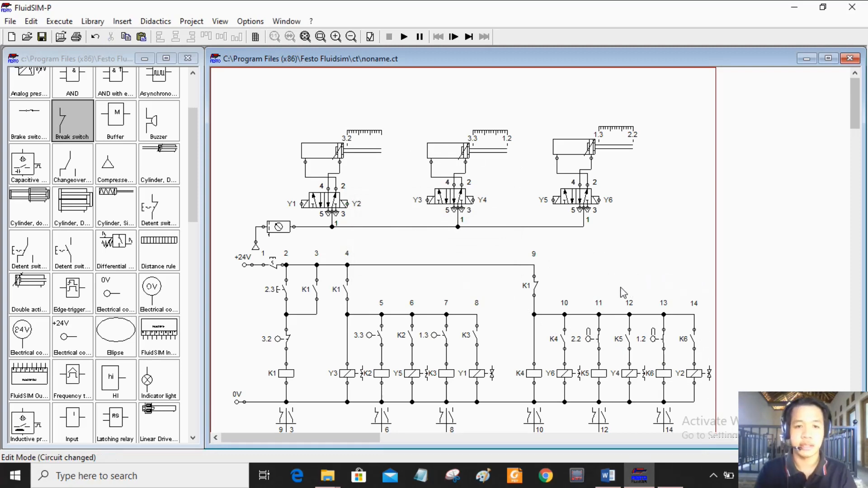
Run a trial simulation of the complete circuit and stop it to return to editing
{"action": "left_click", "coordinate": [267, 264]}
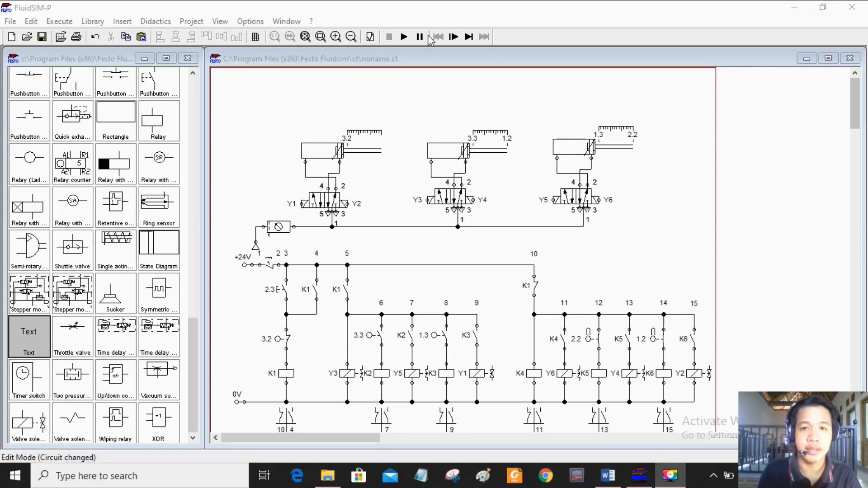
{"action": "left_click", "coordinate": [404, 37]}
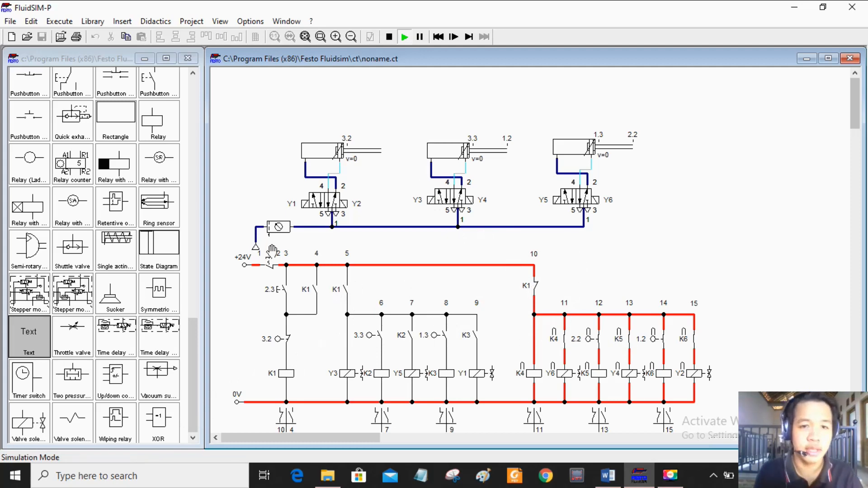
{"action": "left_click_drag", "start_coordinate": [23, 342], "coordinate": [285, 187]}
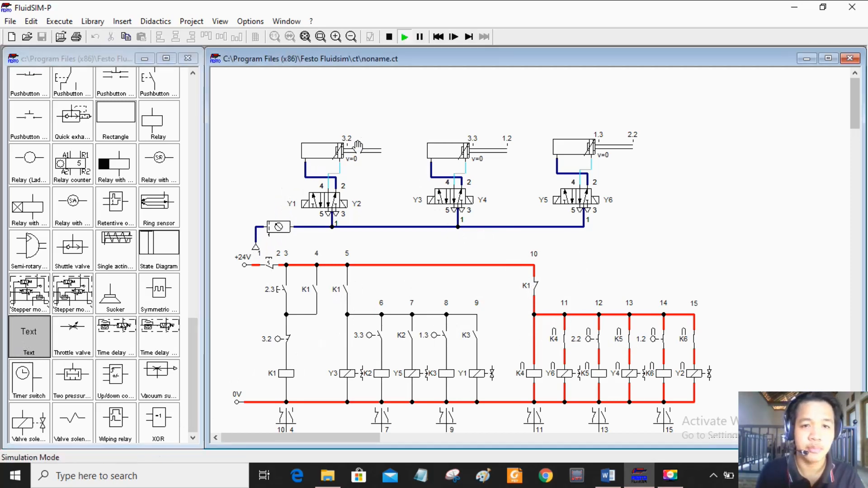
{"action": "left_click", "coordinate": [389, 39]}
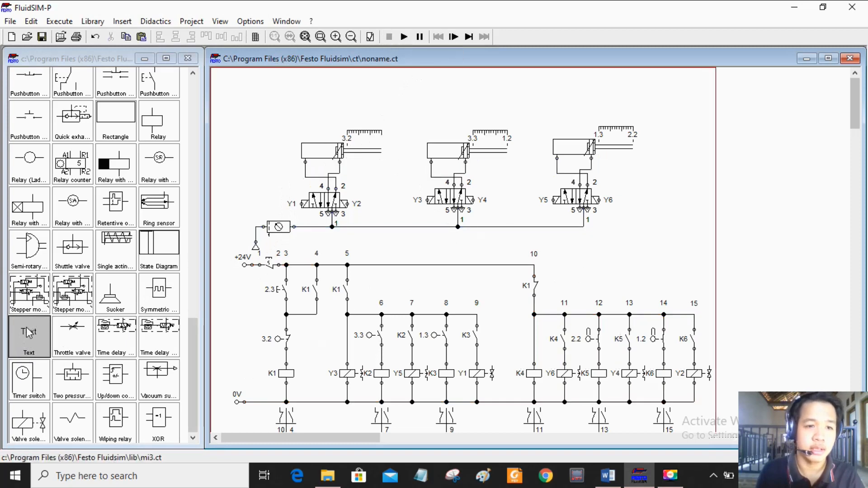
Place a text label reading 1.1 above and beside the Y1/Y2 valve
{"action": "left_click_drag", "start_coordinate": [29, 336], "coordinate": [284, 181]}
{"action": "double_click", "coordinate": [275, 181]}
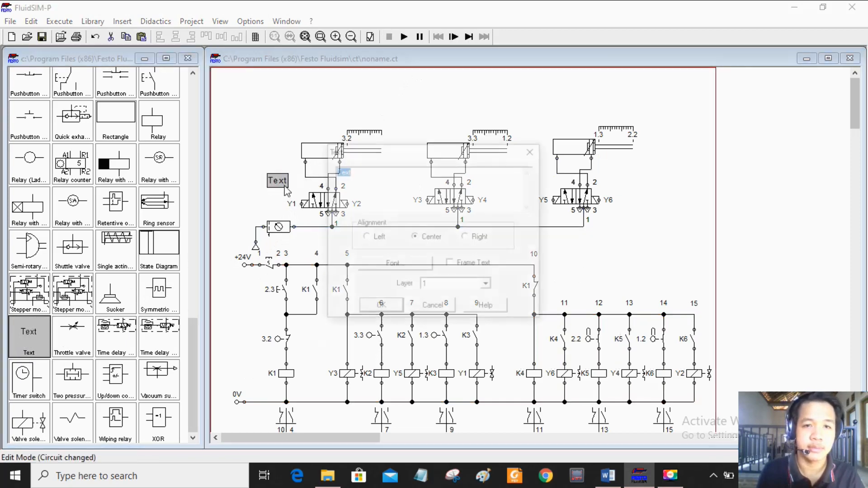
{"action": "type", "text": "1.1"}
{"action": "key", "text": "Return"}
Make five copies of the 1.1 text label and place them at the three cylinders and the other two valves
{"action": "key", "text": "ctrl+c"}
{"action": "key", "text": "ctrl+v"}
{"action": "key", "text": "ctrl+v"}
{"action": "key", "text": "ctrl+v"}
{"action": "key", "text": "ctrl+v"}
{"action": "key", "text": "ctrl+v"}
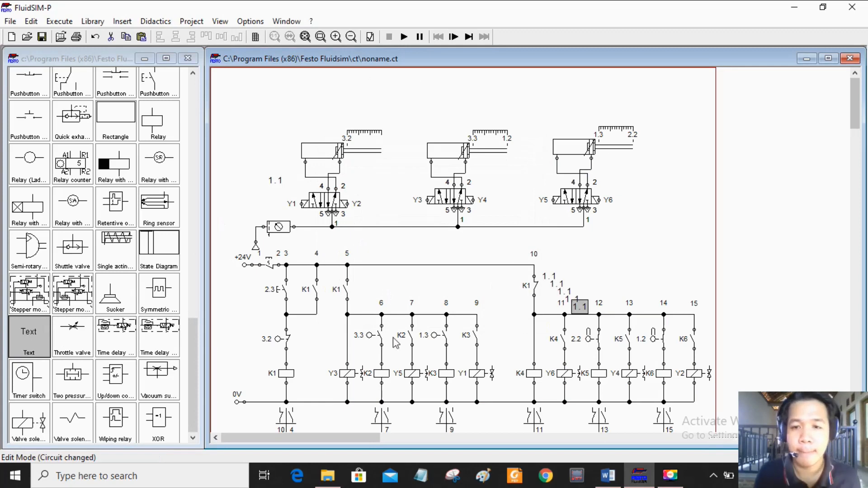
{"action": "left_click_drag", "start_coordinate": [548, 274], "coordinate": [546, 183]}
{"action": "left_click_drag", "start_coordinate": [557, 290], "coordinate": [315, 128]}
{"action": "left_click_drag", "start_coordinate": [571, 300], "coordinate": [444, 130]}
{"action": "left_click_drag", "start_coordinate": [579, 307], "coordinate": [573, 128]}
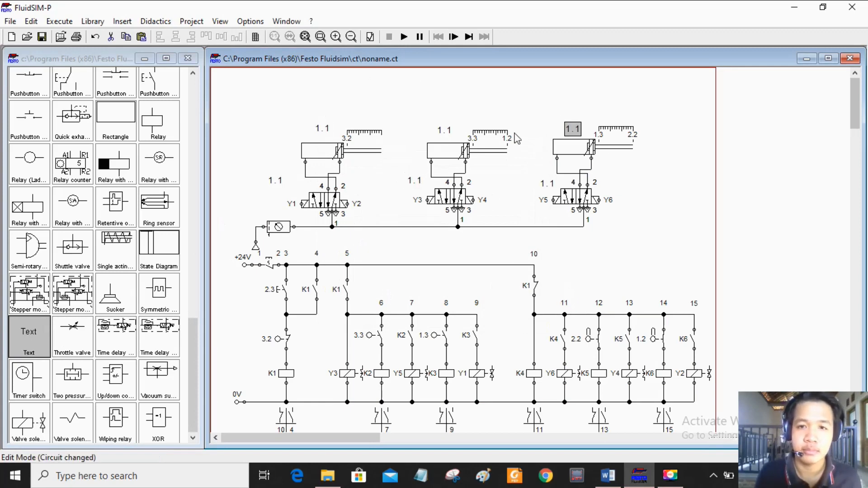
Change the text label above the Y1/Y2 cylinder to 1.0
{"action": "double_click", "coordinate": [322, 129]}
{"action": "type", "text": "1.0"}
{"action": "left_click", "coordinate": [375, 311]}
Change the text label at the Y3/Y4 valve to 2.1 and the one above its cylinder to 2.0
{"action": "double_click", "coordinate": [414, 180]}
{"action": "type", "text": "2.1"}
{"action": "left_click", "coordinate": [389, 302]}
{"action": "double_click", "coordinate": [445, 131]}
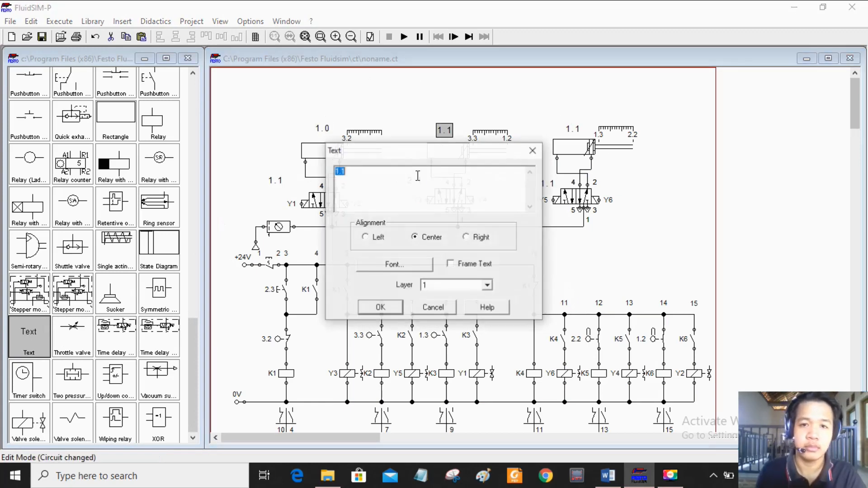
{"action": "type", "text": "2.0"}
{"action": "left_click", "coordinate": [388, 306]}
Change the text label at the Y5/Y6 valve to 3.1 and the one above its cylinder to 3.0
{"action": "double_click", "coordinate": [547, 183]}
{"action": "type", "text": "3.1"}
{"action": "left_click", "coordinate": [385, 307]}
{"action": "double_click", "coordinate": [572, 128]}
{"action": "type", "text": "3.0"}
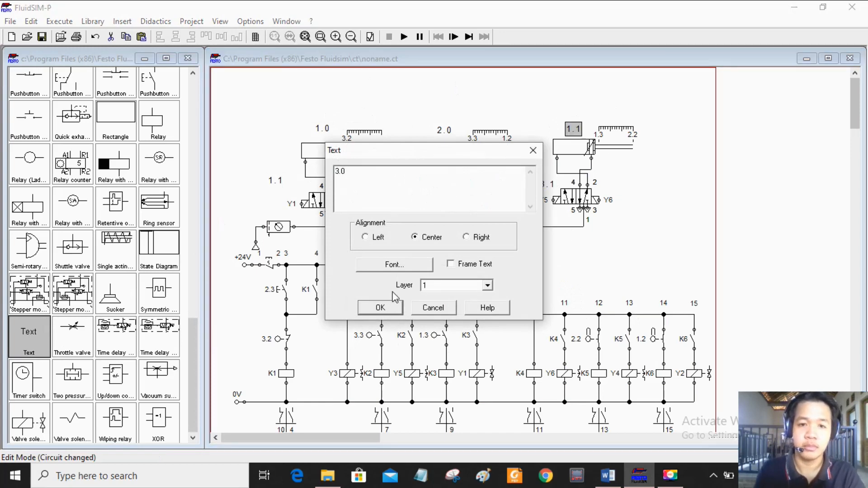
{"action": "left_click", "coordinate": [386, 306]}
Add the title text "ELEKTRO PNEUMATIK SEQUENCE B-C-A-C+B+A+" above the cylinders
{"action": "left_click_drag", "start_coordinate": [45, 345], "coordinate": [449, 95]}
{"action": "double_click", "coordinate": [449, 96]}
{"action": "type", "text": "ELEKTRO PNEUMATIK SE"}
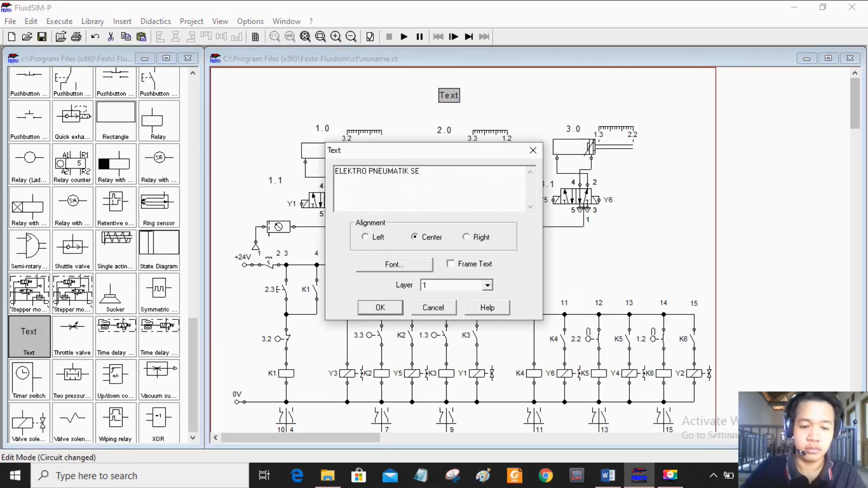
{"action": "type", "text": "QUENCE B-C-A-C+B+A+"}
{"action": "left_click", "coordinate": [386, 307]}
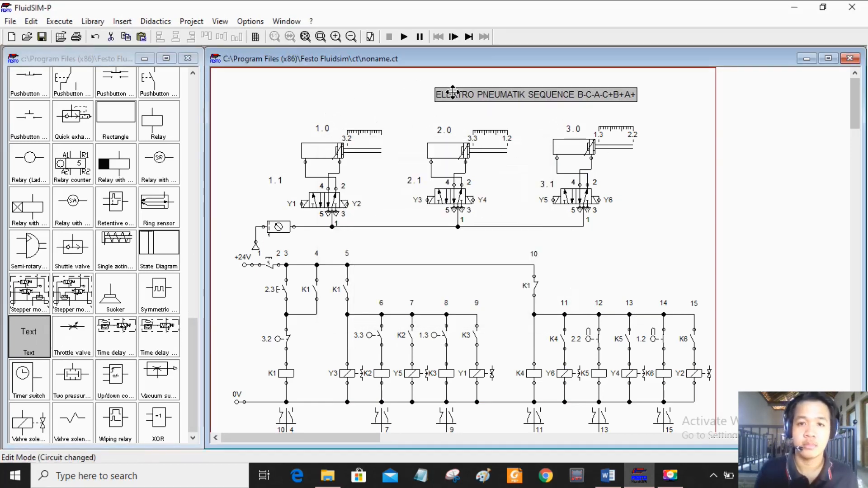
Center the title above the three cylinders and move labels 1.1 and 2.1 closer to their valves
{"action": "left_click_drag", "start_coordinate": [453, 94], "coordinate": [390, 107]}
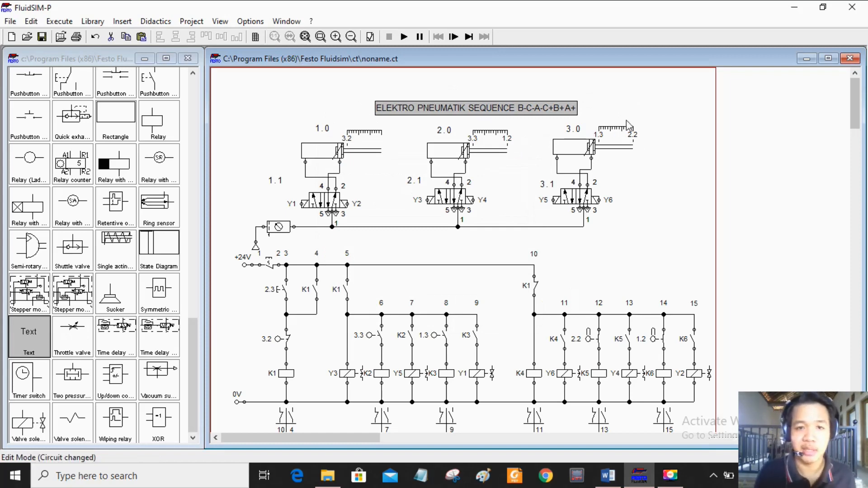
{"action": "left_click_drag", "start_coordinate": [276, 181], "coordinate": [293, 184]}
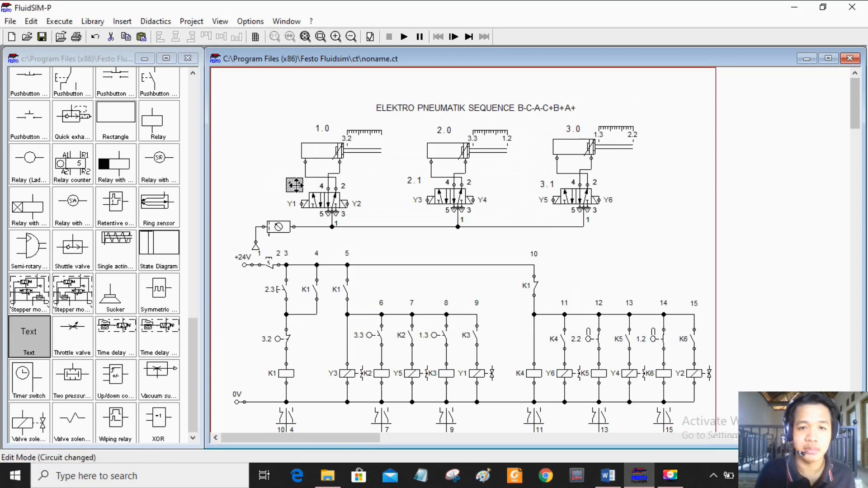
{"action": "left_click_drag", "start_coordinate": [413, 182], "coordinate": [418, 186]}
{"action": "left_click_drag", "start_coordinate": [476, 108], "coordinate": [476, 97]}
{"action": "left_click", "coordinate": [515, 126]}
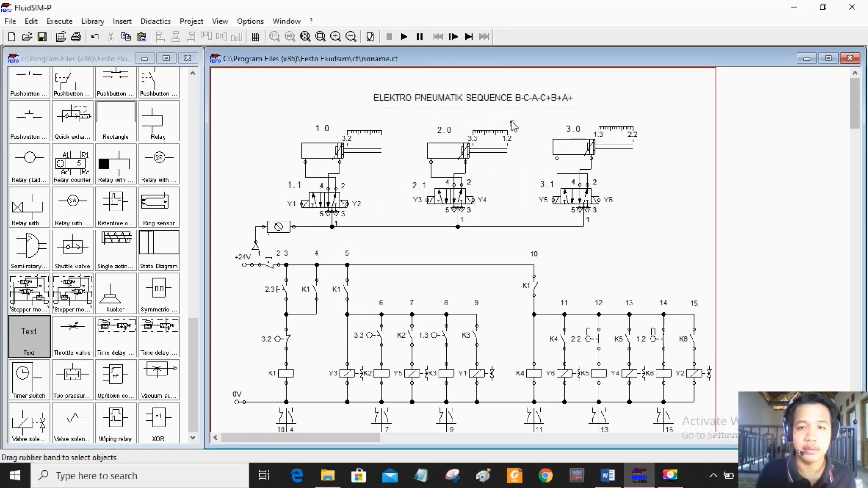
Start the simulation, actuate pushbutton 2.3 and advance by single state changes until cylinder 2.0 is retracted
{"action": "left_click", "coordinate": [404, 37]}
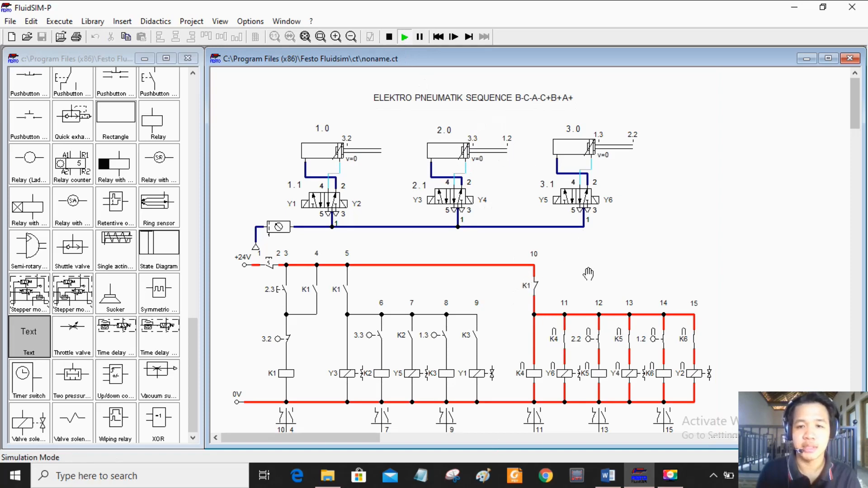
{"action": "left_click", "coordinate": [468, 40]}
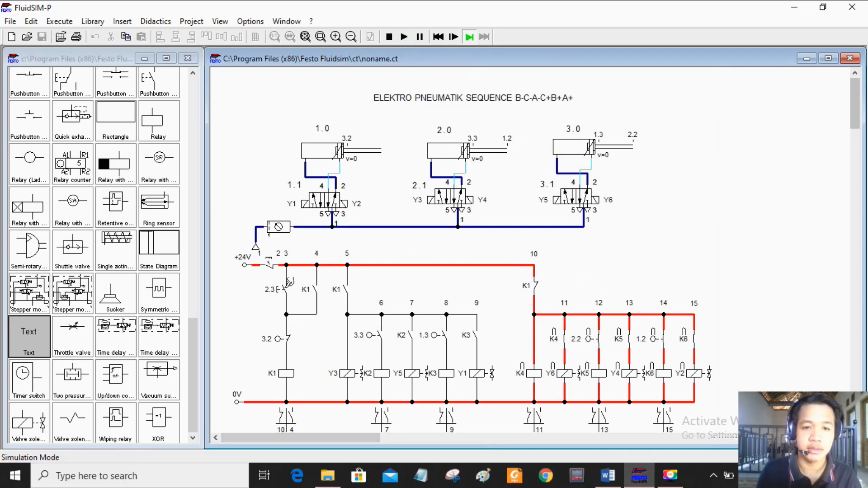
{"action": "left_click", "coordinate": [289, 282]}
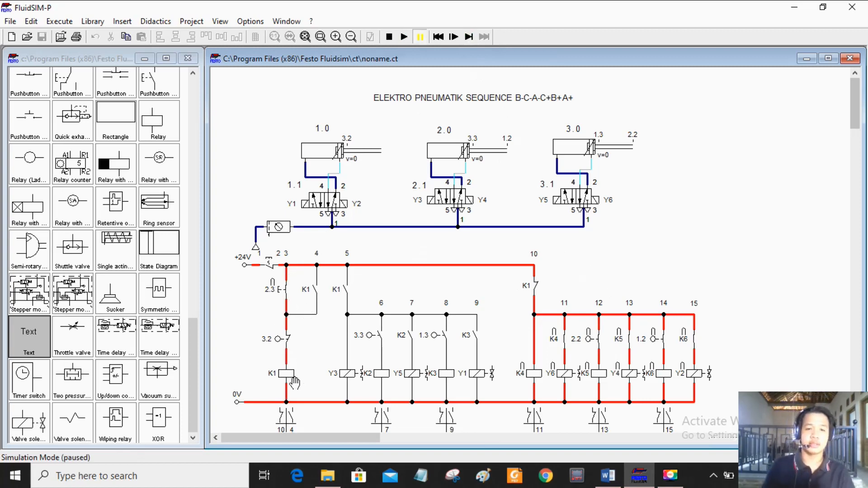
{"action": "left_click", "coordinate": [468, 37]}
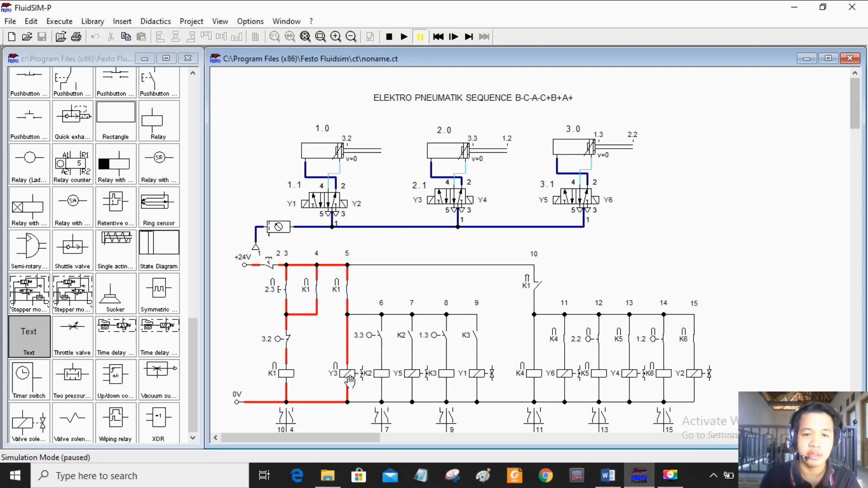
{"action": "left_click", "coordinate": [469, 37]}
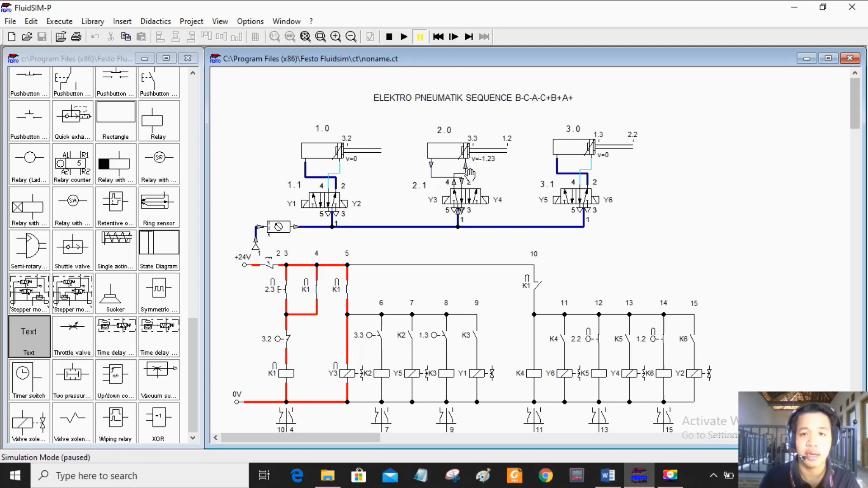
{"action": "left_click", "coordinate": [467, 38]}
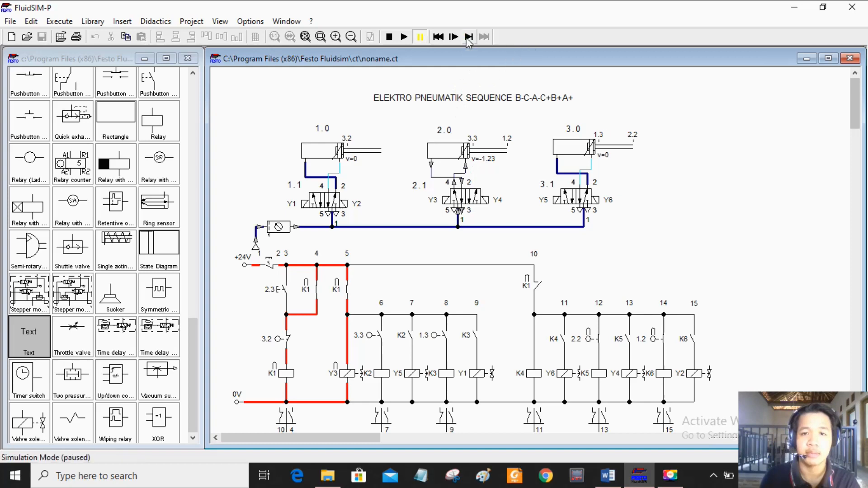
{"action": "left_click", "coordinate": [468, 38]}
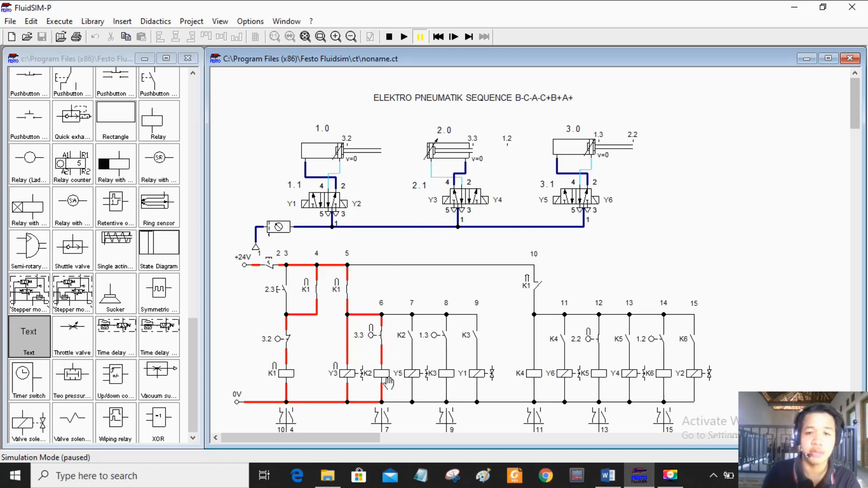
Continue the simulation by single state changes until cylinder 3.0 is retracted and solenoid Y1 is energized
{"action": "left_click", "coordinate": [470, 36]}
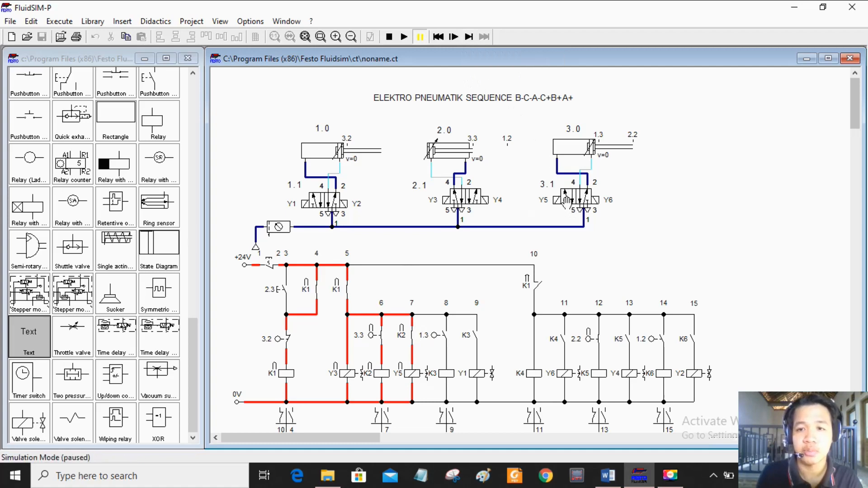
{"action": "left_click", "coordinate": [467, 38]}
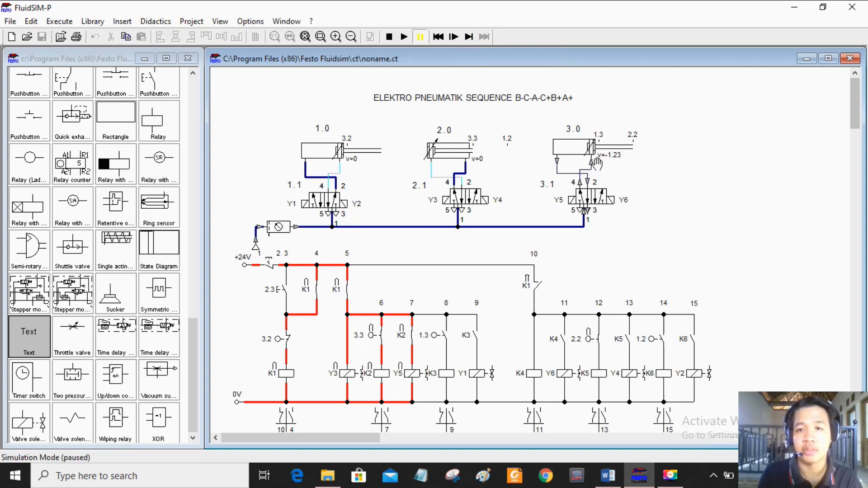
{"action": "left_click", "coordinate": [468, 39]}
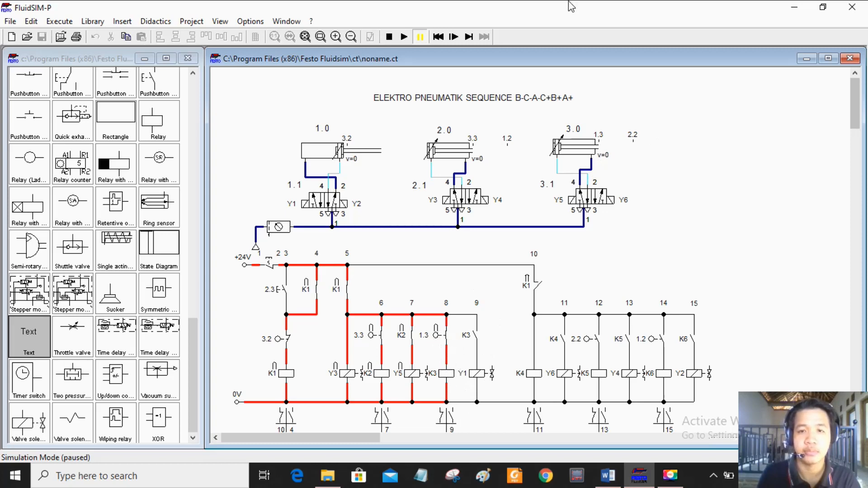
{"action": "left_click", "coordinate": [468, 38]}
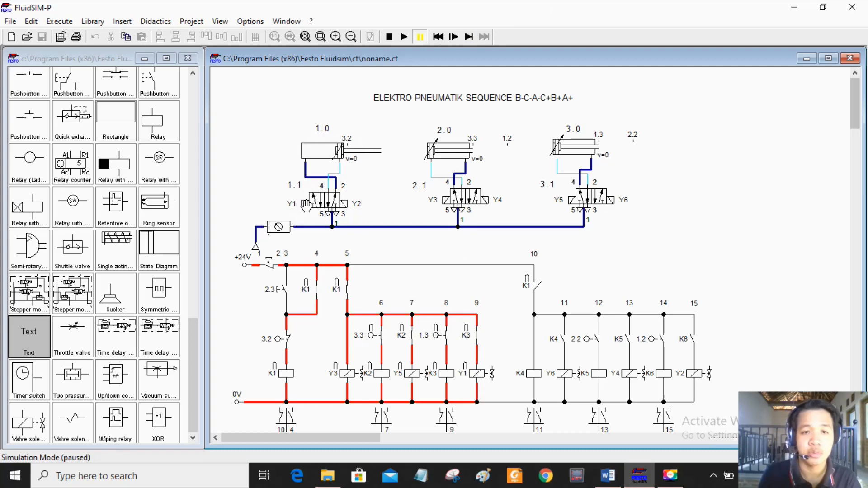
Advance the simulation by single state changes until cylinder 1.0 is retracted and solenoid Y6 is energized
{"action": "left_click", "coordinate": [468, 37]}
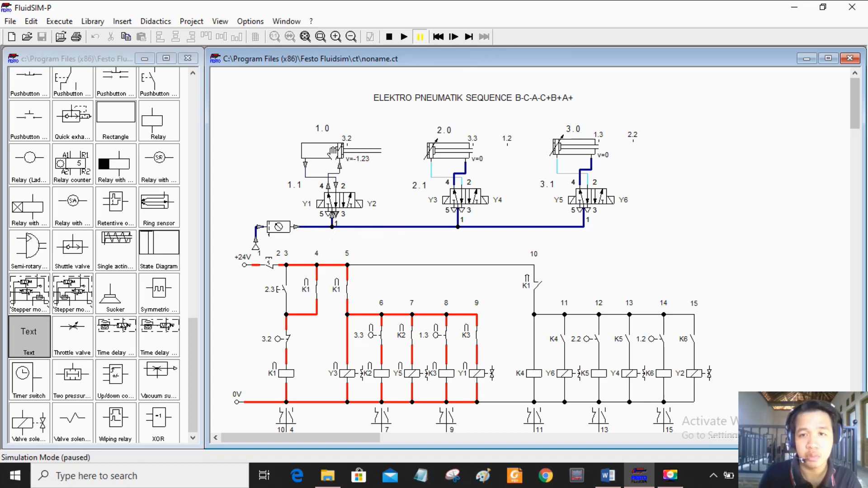
{"action": "left_click", "coordinate": [468, 38]}
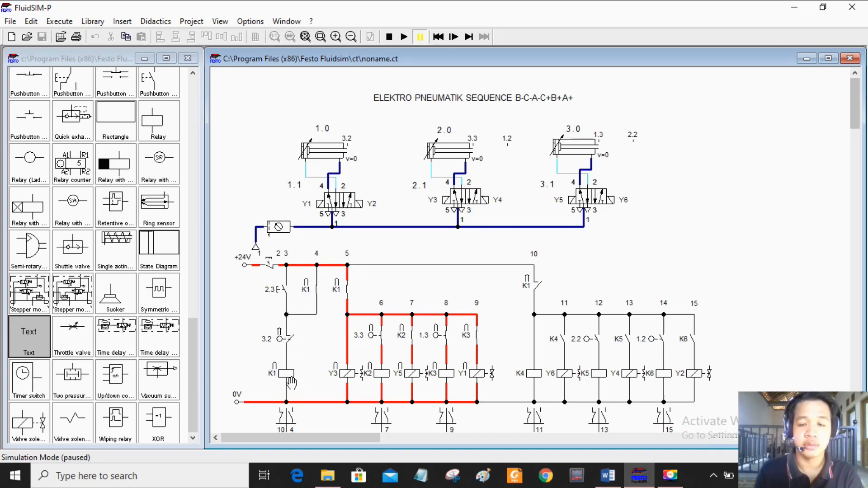
{"action": "left_click", "coordinate": [469, 38]}
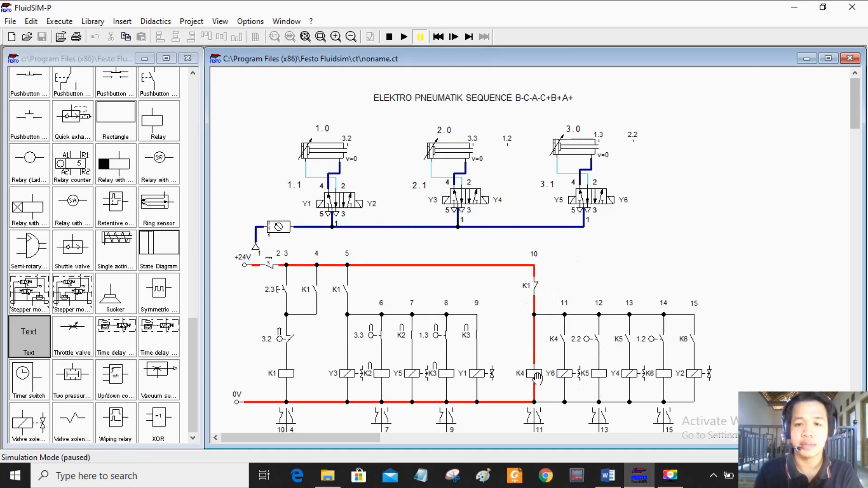
{"action": "left_click", "coordinate": [467, 38]}
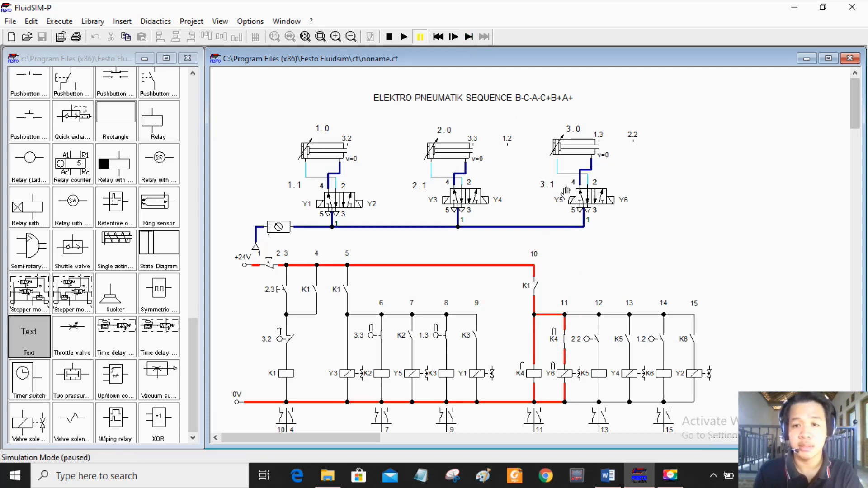
Continue by single state changes until cylinder 3.0 is extended and solenoid Y4 is energized
{"action": "left_click", "coordinate": [467, 39]}
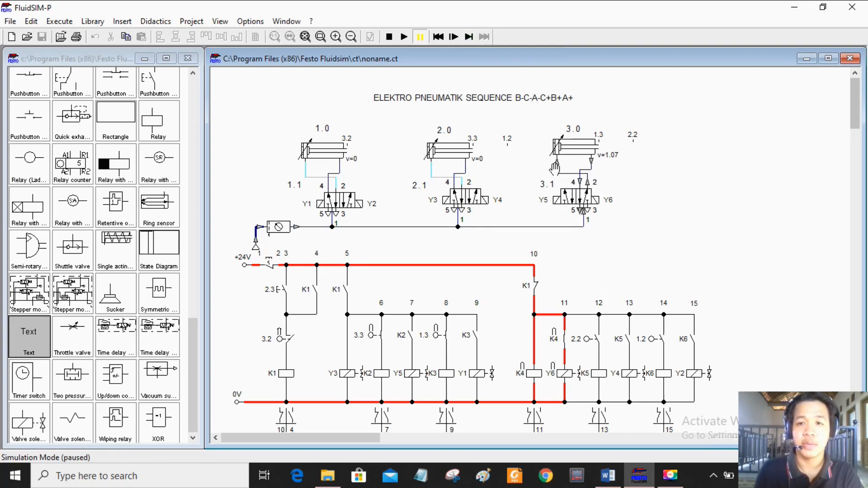
{"action": "left_click", "coordinate": [471, 40]}
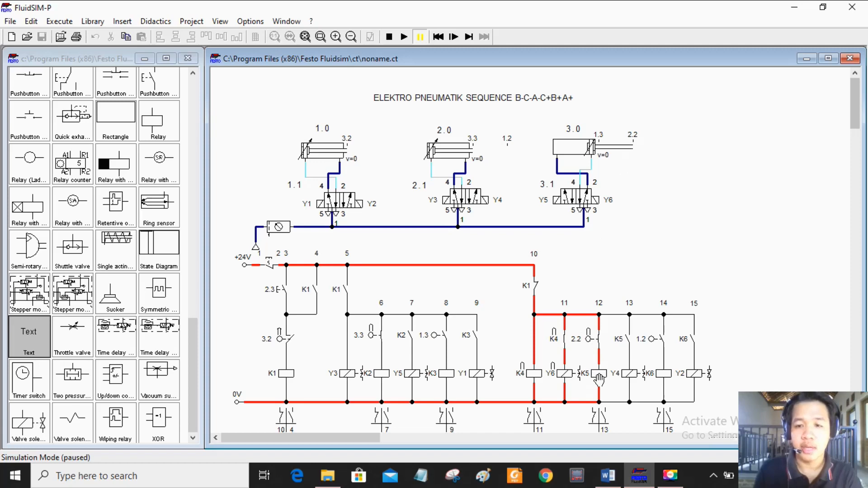
{"action": "left_click", "coordinate": [469, 37]}
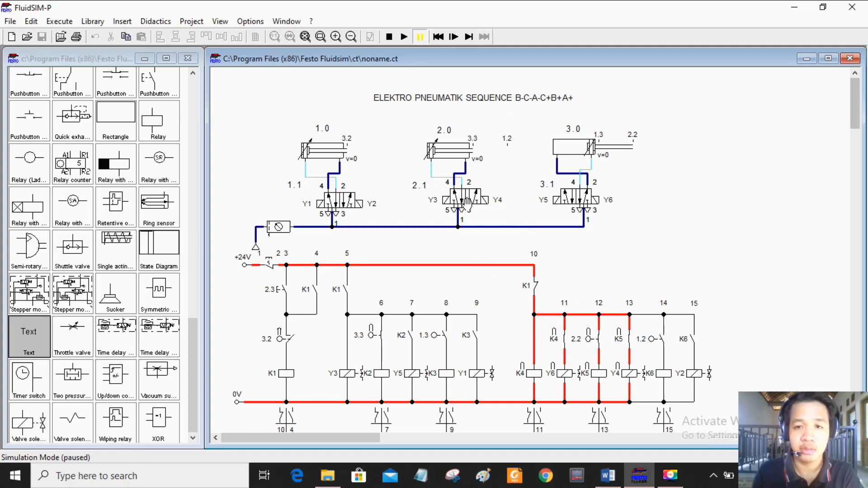
Continue by single state changes until cylinder 2.0 and finally cylinder 1.0 are extended, completing the cycle
{"action": "left_click", "coordinate": [468, 38]}
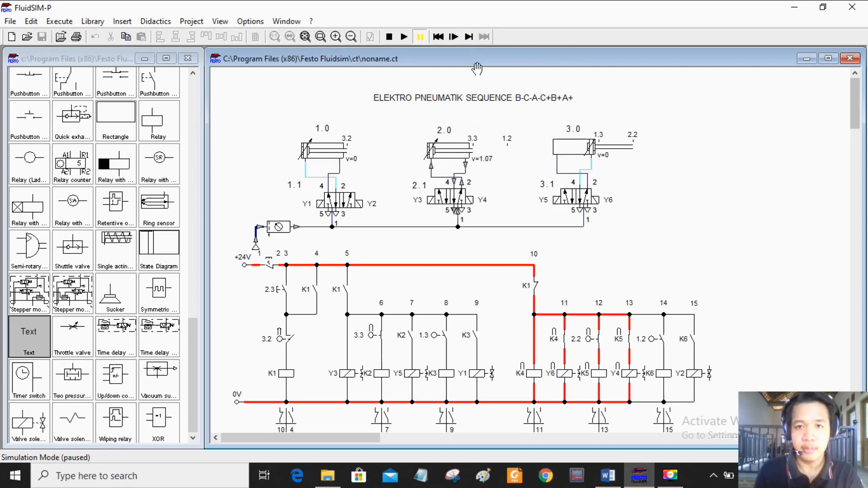
{"action": "left_click", "coordinate": [468, 39]}
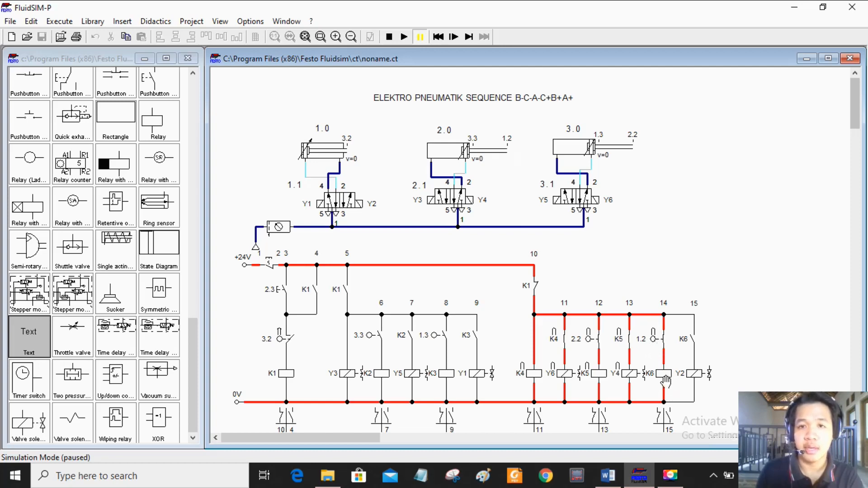
{"action": "left_click", "coordinate": [468, 38]}
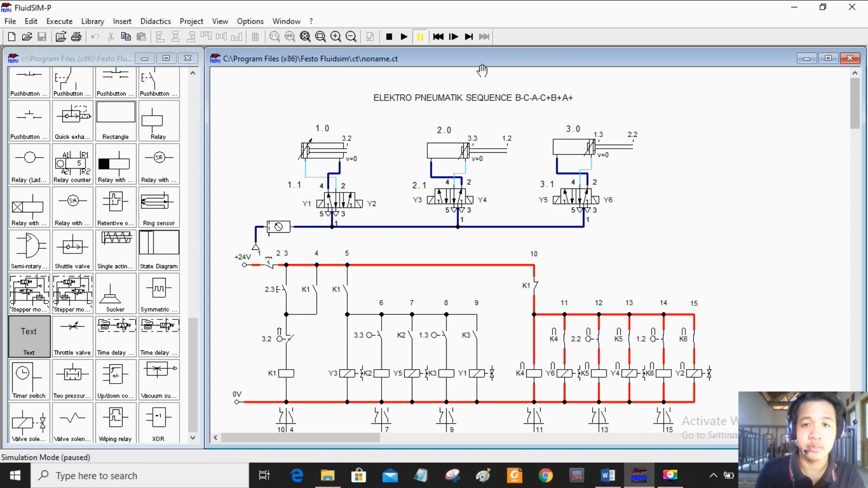
{"action": "left_click", "coordinate": [468, 37]}
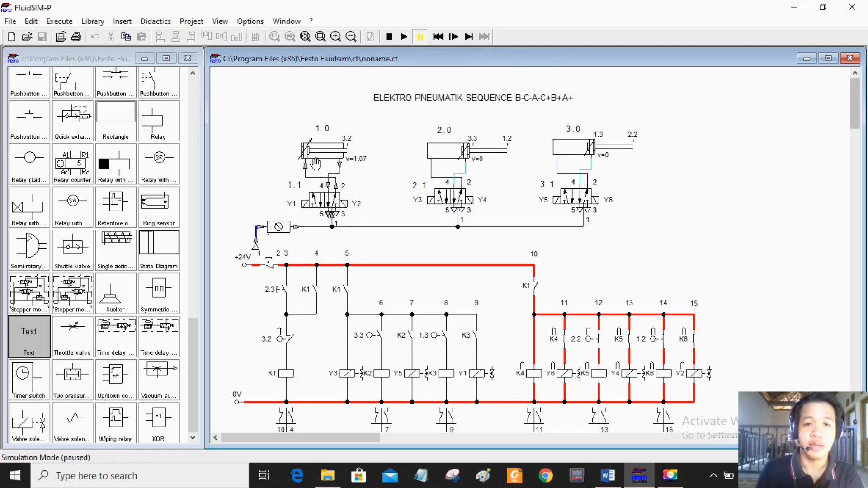
{"action": "left_click", "coordinate": [470, 39]}
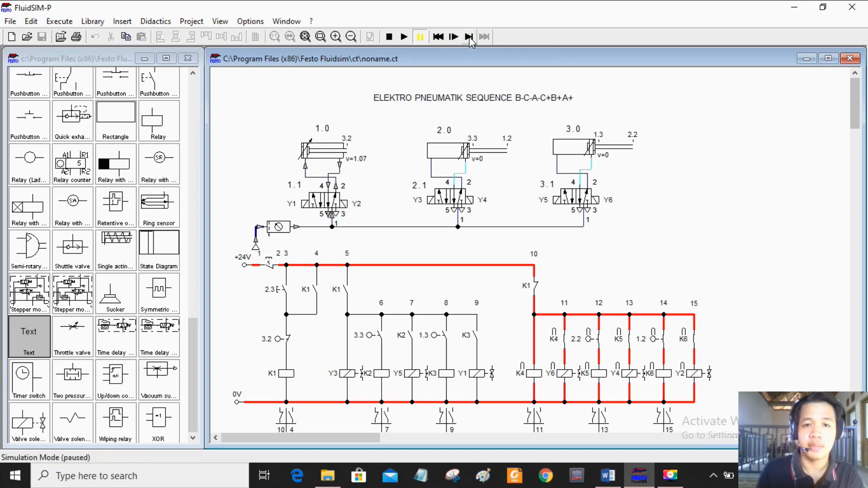
{"action": "left_click", "coordinate": [470, 37]}
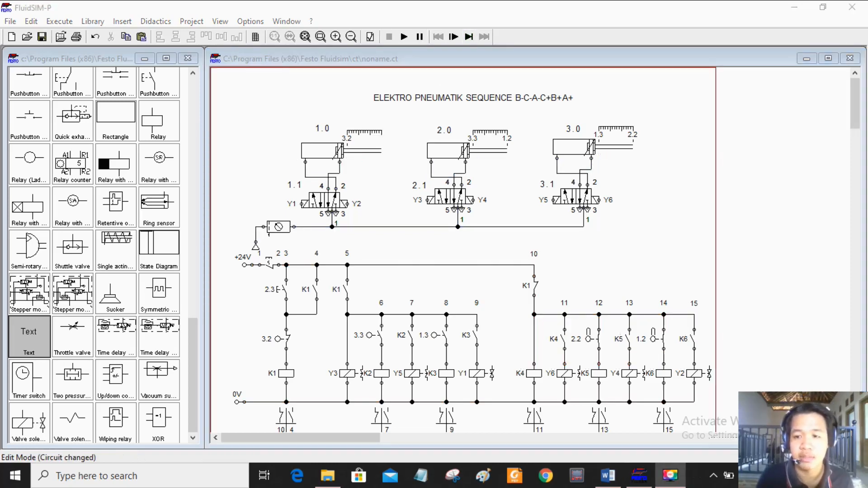
Restart the simulation, actuate pushbutton 2.3 and advance by single state changes until cylinders 2.0, 3.0 and 1.0 are retracted
{"action": "left_click", "coordinate": [404, 37]}
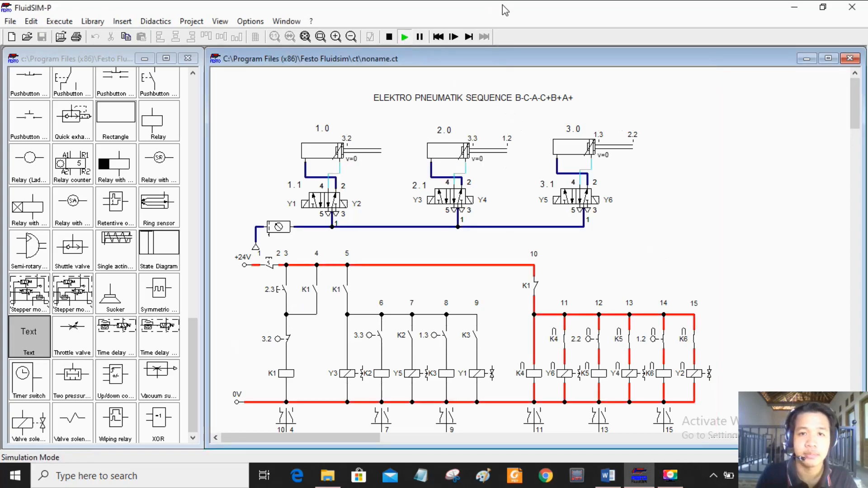
{"action": "left_click", "coordinate": [470, 38]}
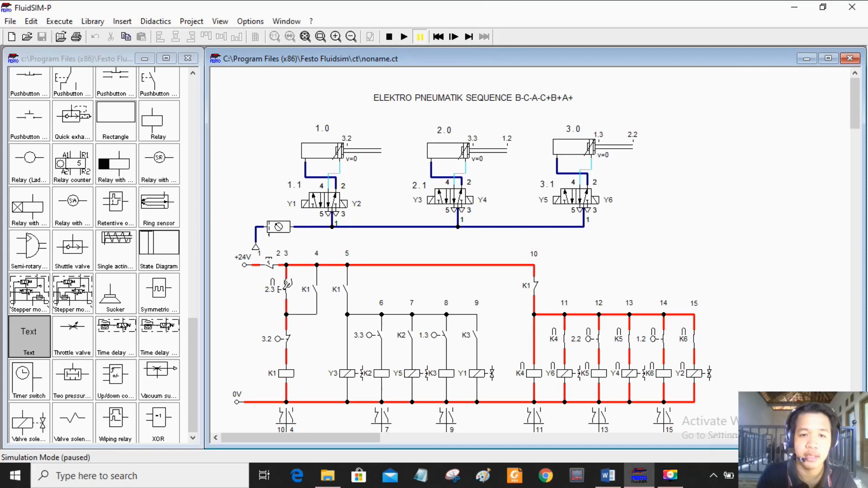
{"action": "left_click", "coordinate": [470, 38]}
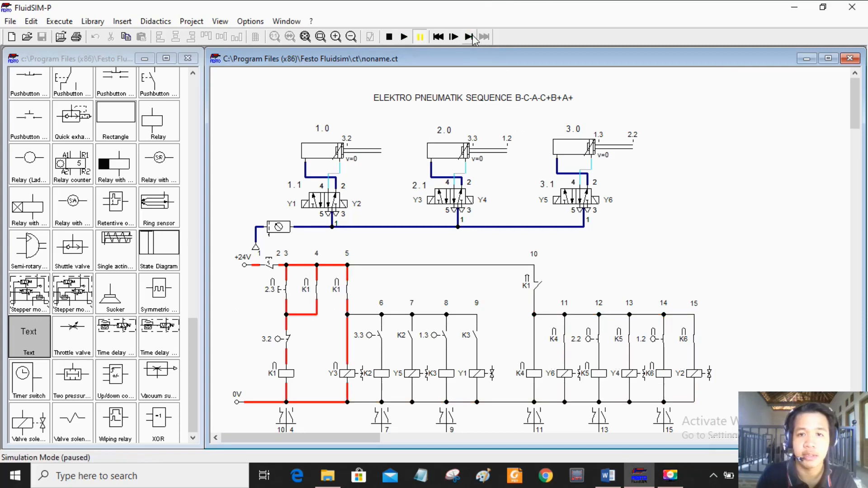
{"action": "left_click", "coordinate": [471, 37]}
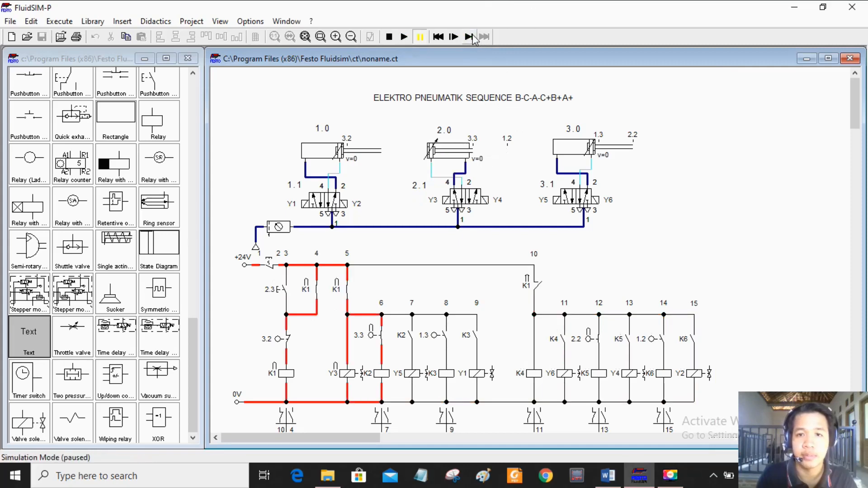
{"action": "left_click", "coordinate": [470, 37]}
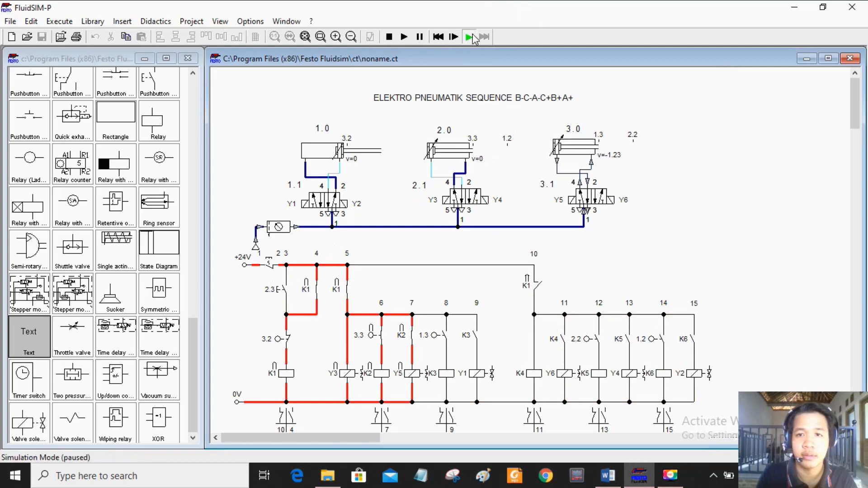
{"action": "left_click", "coordinate": [471, 38]}
{"action": "left_click", "coordinate": [471, 37]}
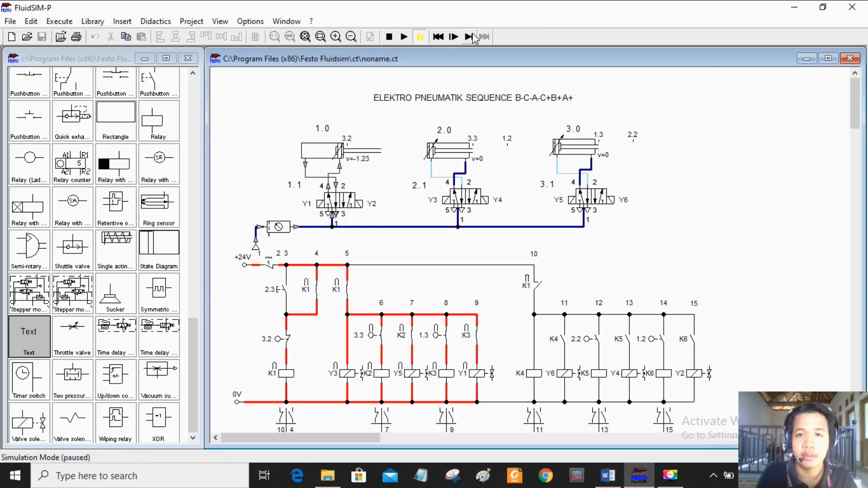
{"action": "left_click", "coordinate": [471, 37]}
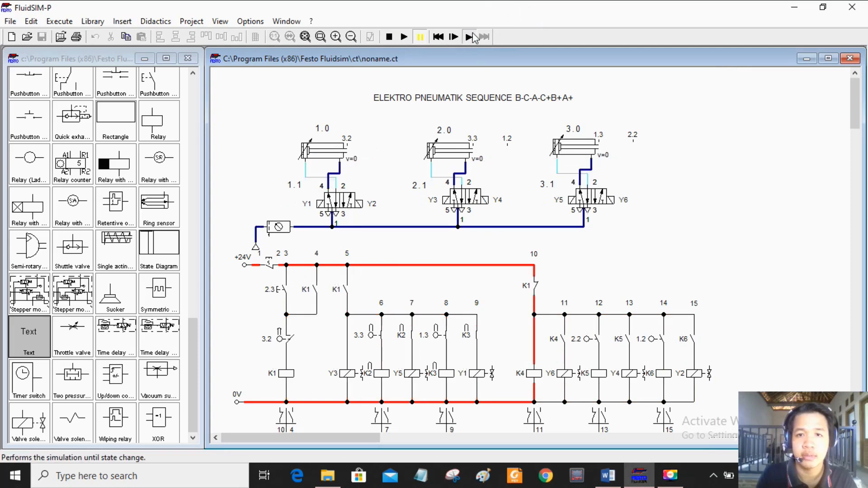
Advance by state changes until cylinders 3.0, 2.0 and 1.0 are extended, and end the simulation to return to edit mode
{"action": "left_click", "coordinate": [470, 38]}
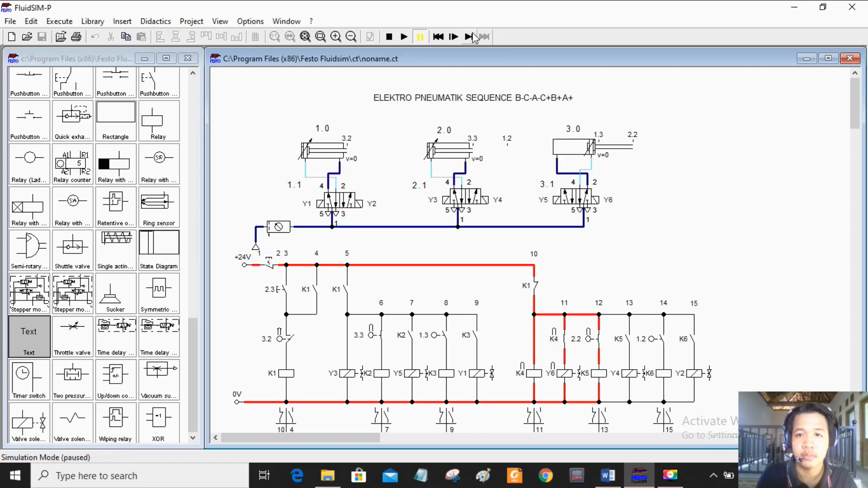
{"action": "left_click", "coordinate": [471, 37]}
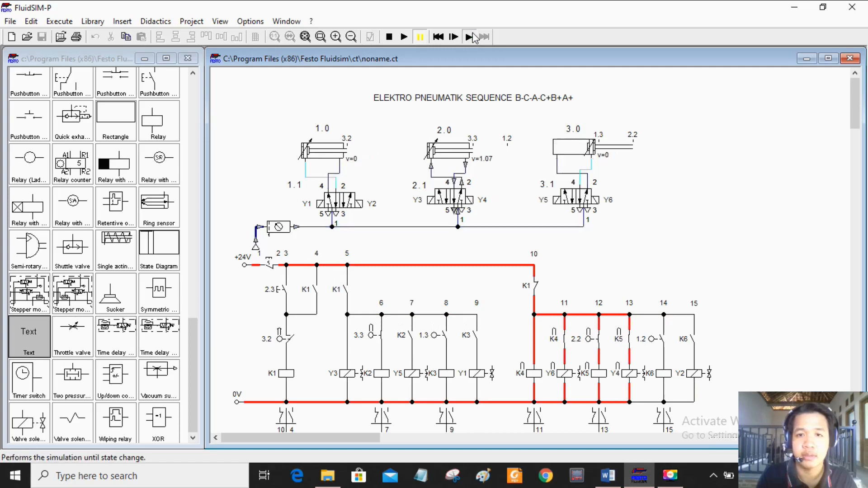
{"action": "left_click", "coordinate": [470, 37]}
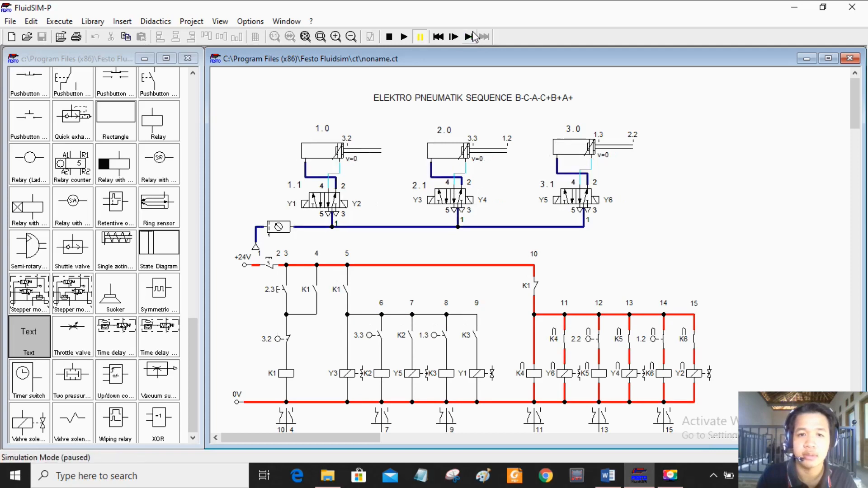
{"action": "left_click", "coordinate": [403, 37]}
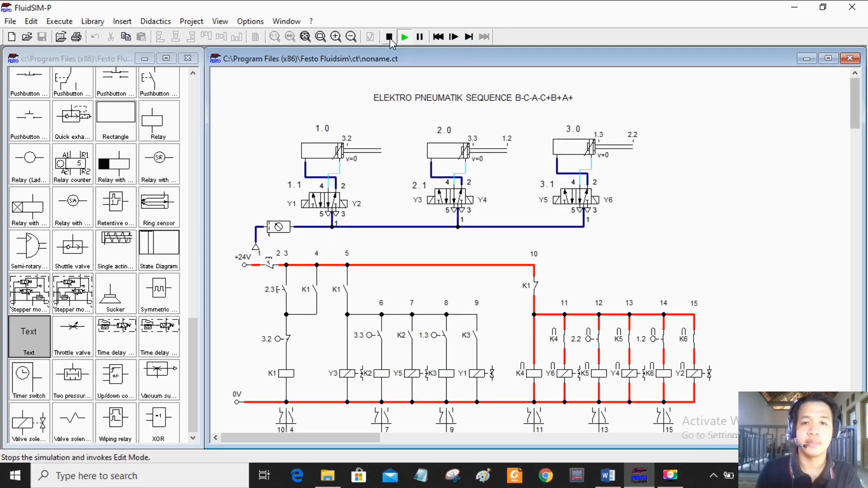
{"action": "left_click", "coordinate": [389, 38]}
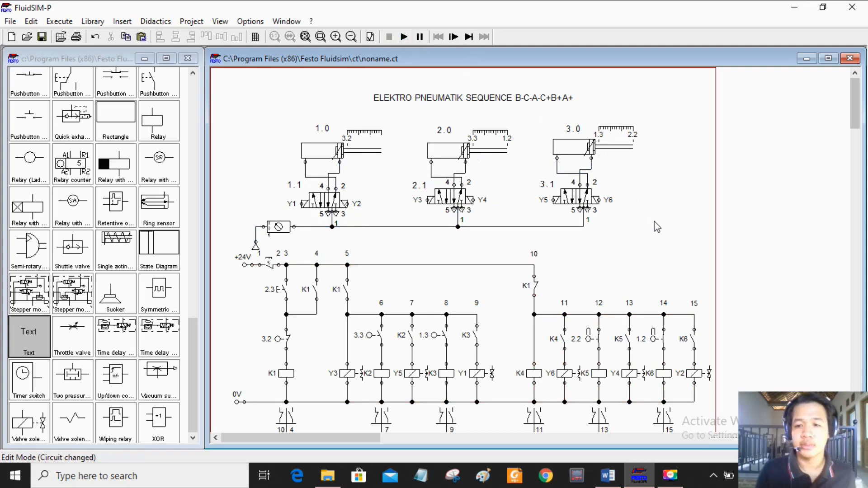